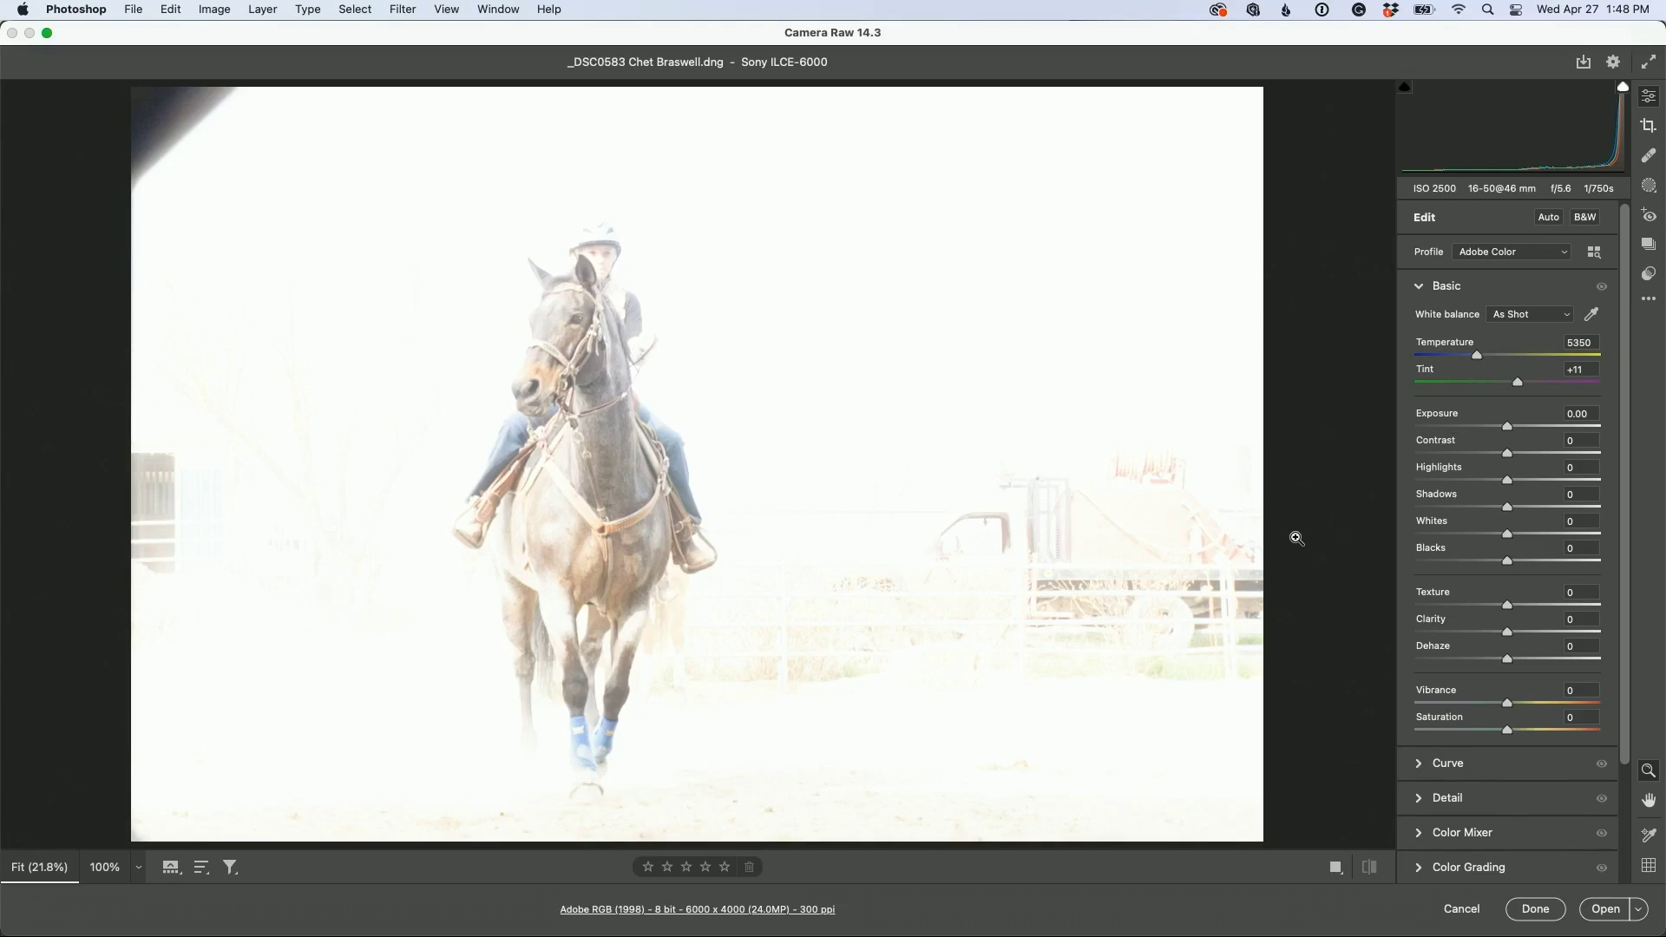
# Step: Crop tighter around the horse and rider to 5413 × 3609, leaving Auto tone off
pyautogui.click(1649, 126)
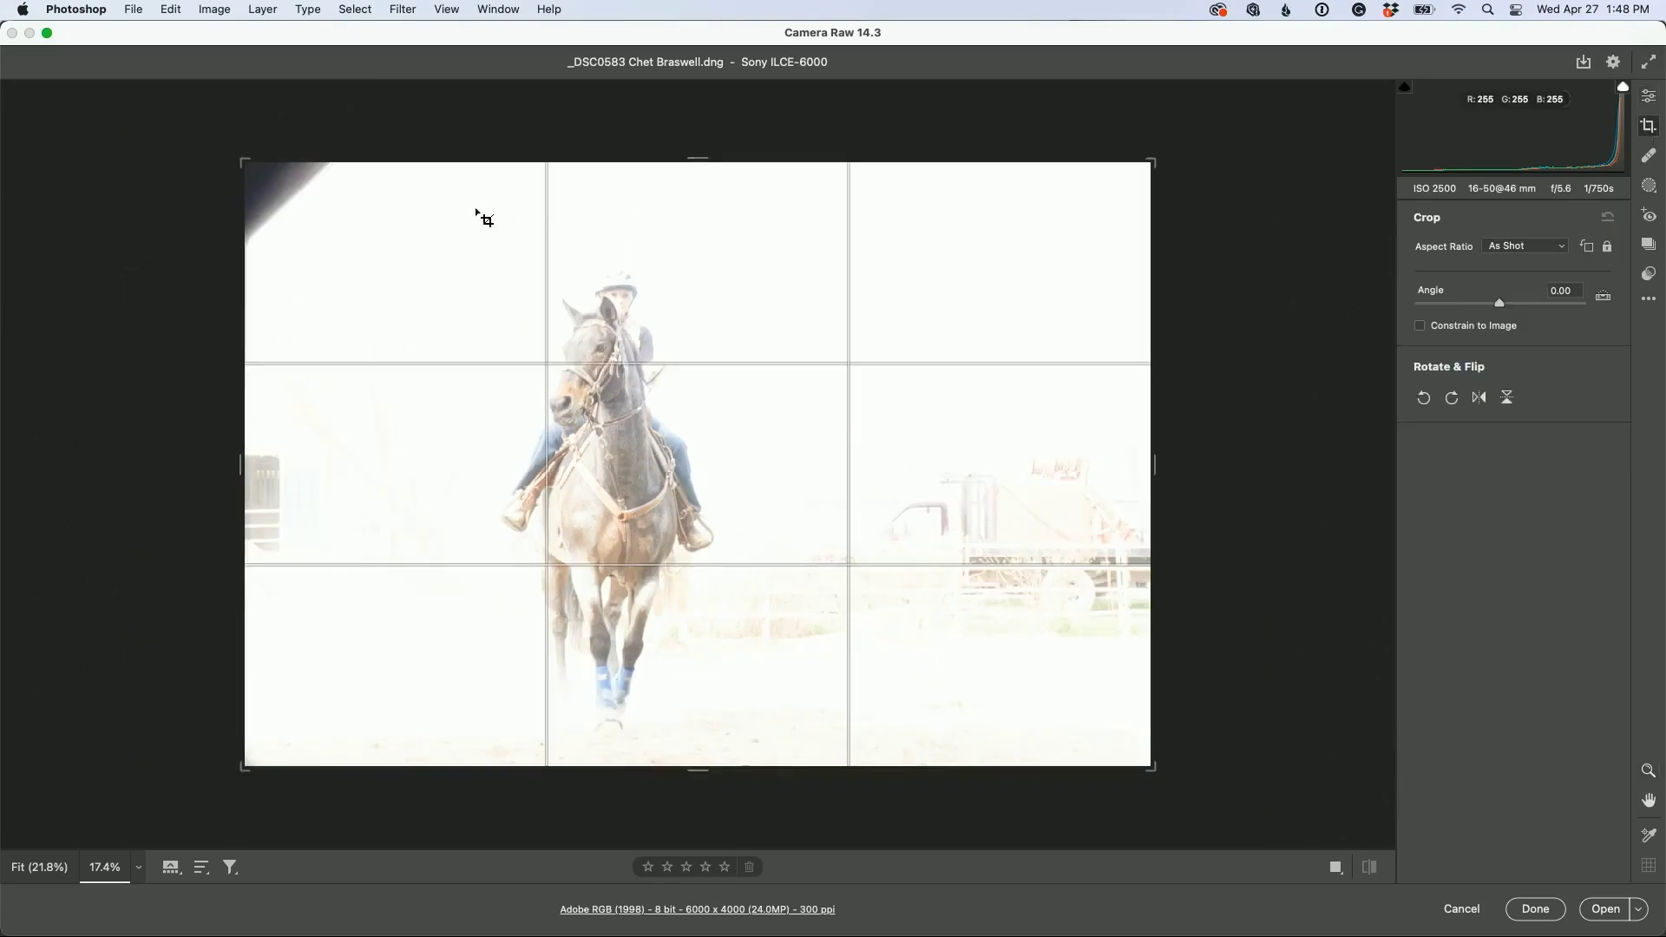
pyautogui.moveTo(244, 161); pyautogui.dragTo(269, 190)
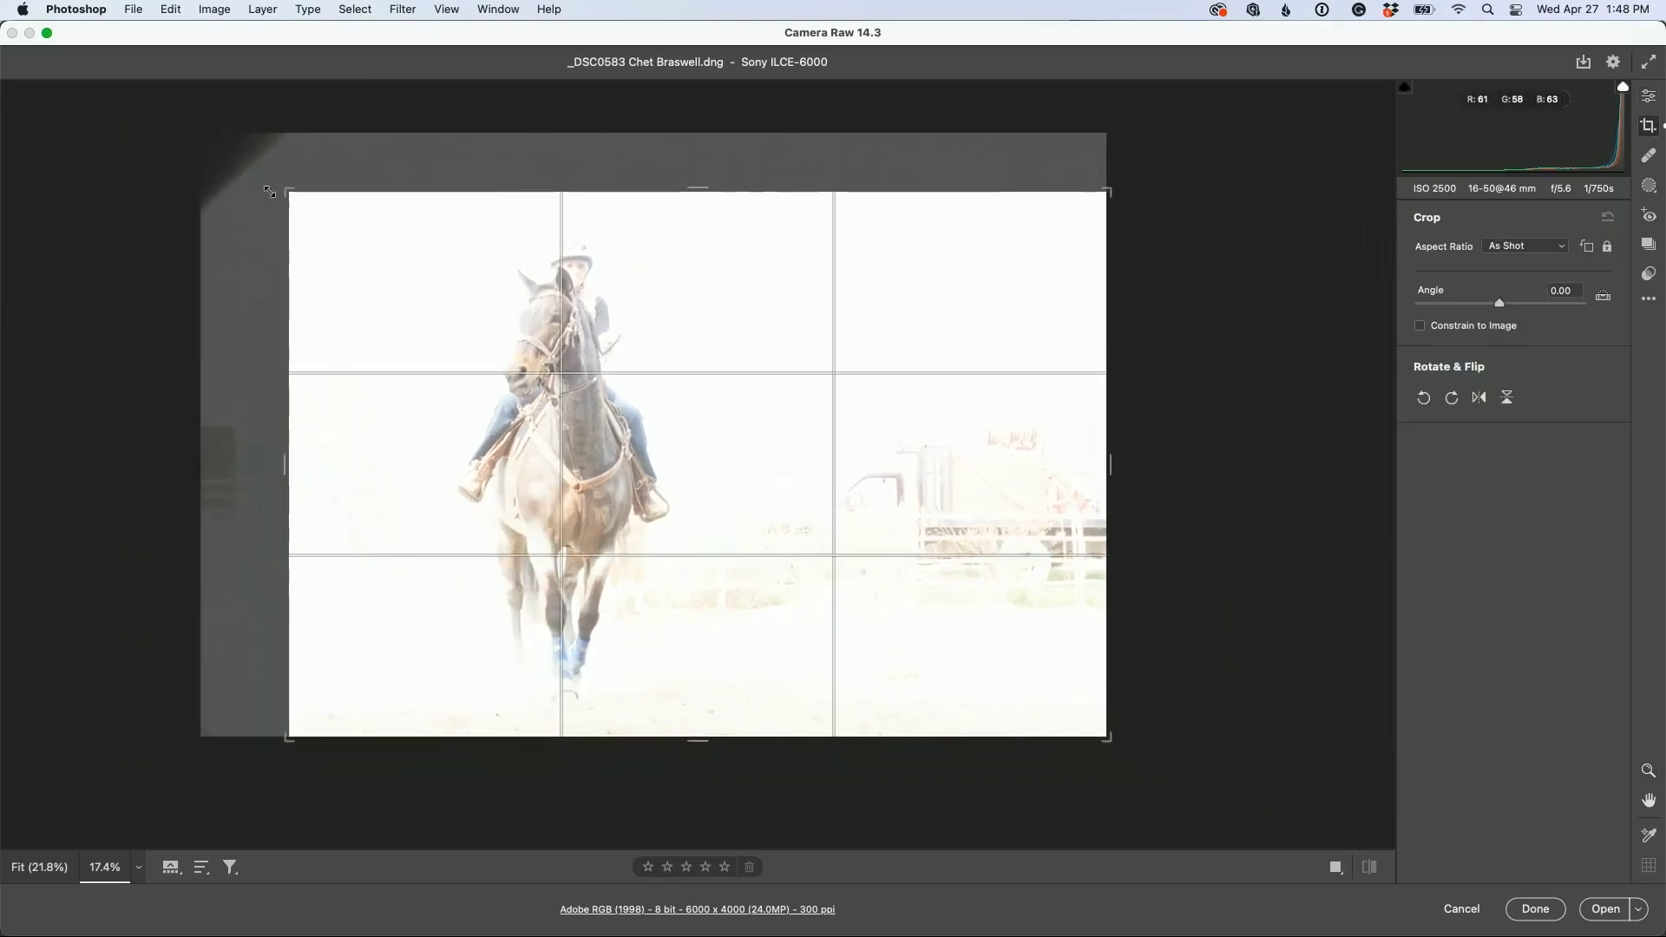
pyautogui.press('Return')
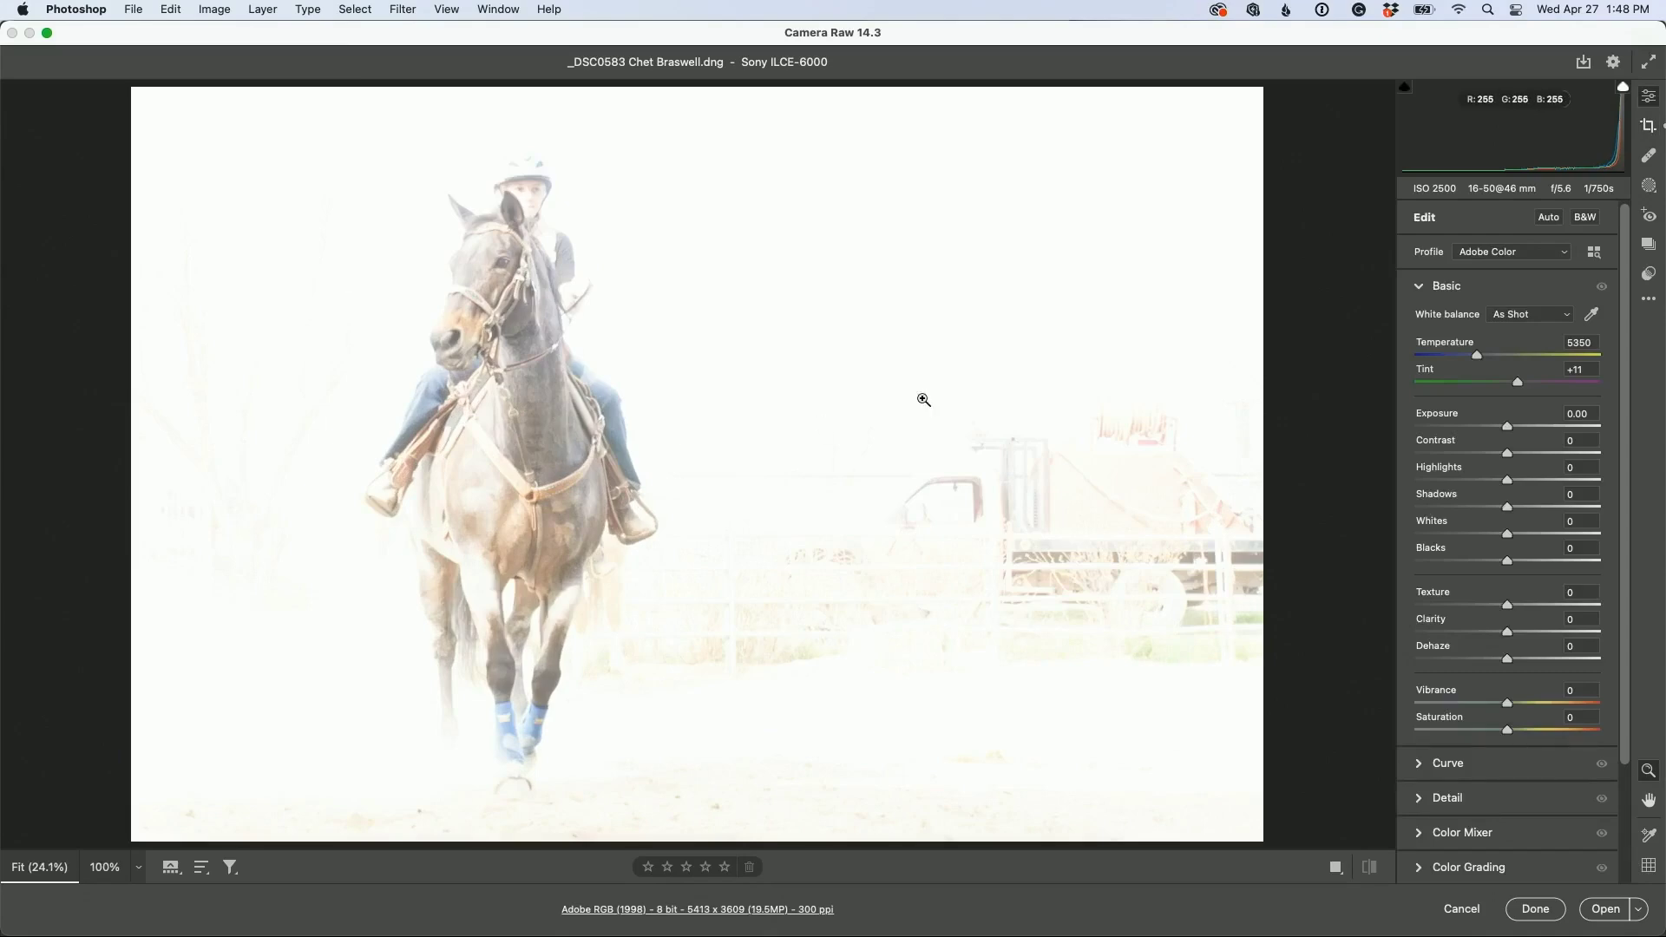
pyautogui.click(1549, 218)
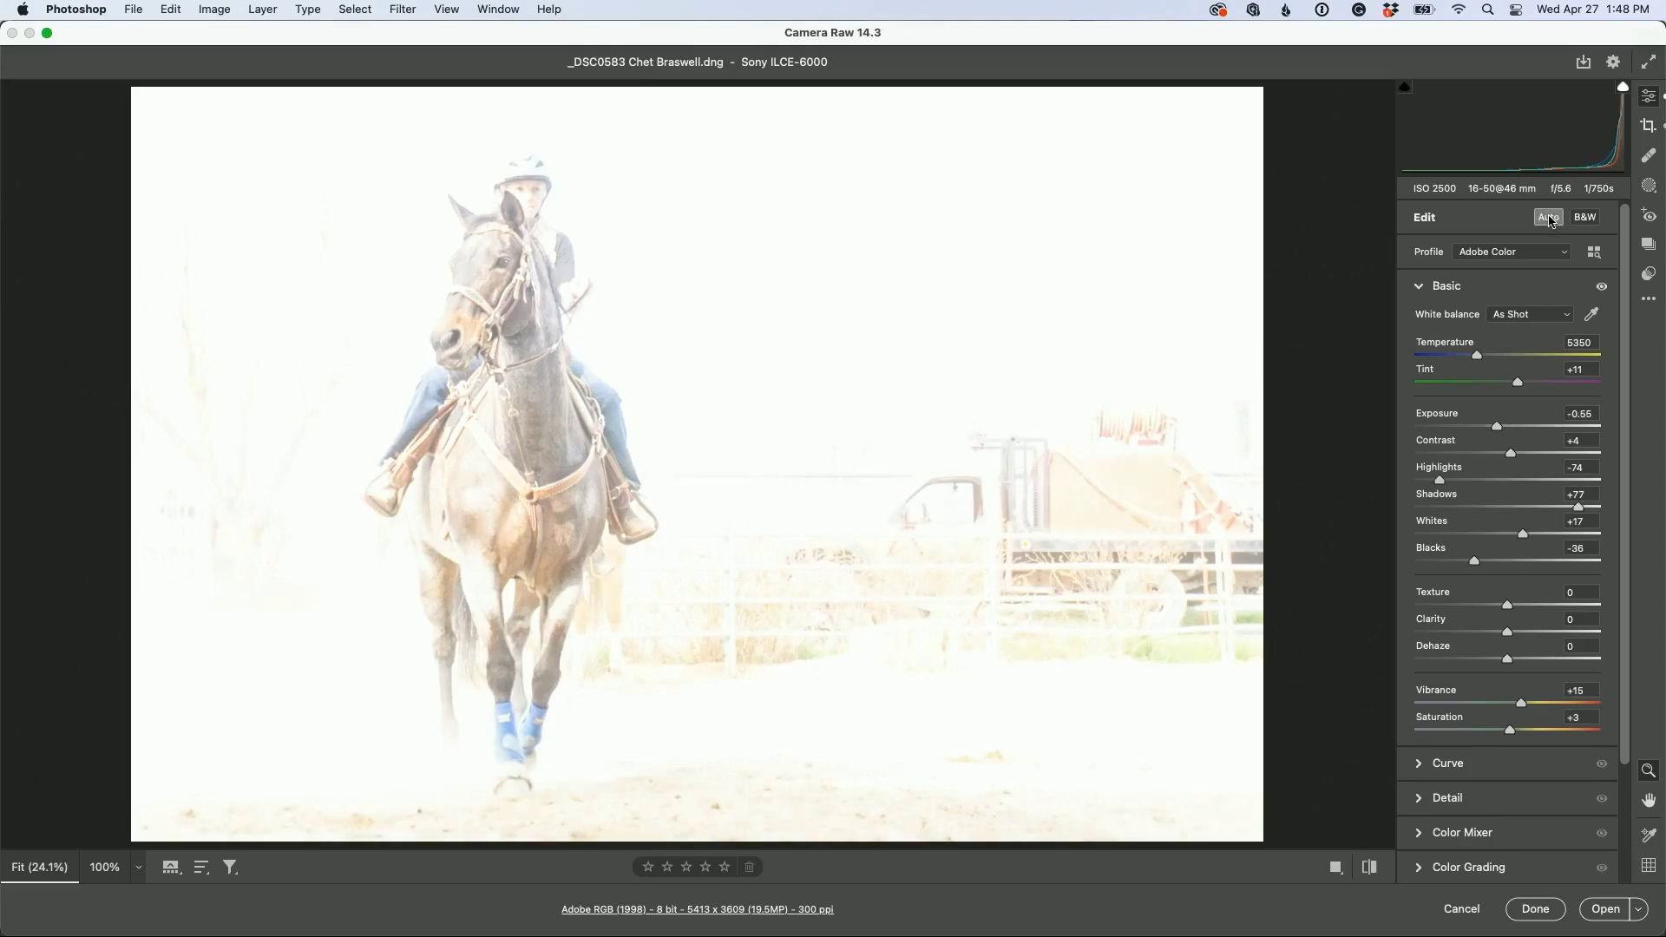
pyautogui.click(1550, 218)
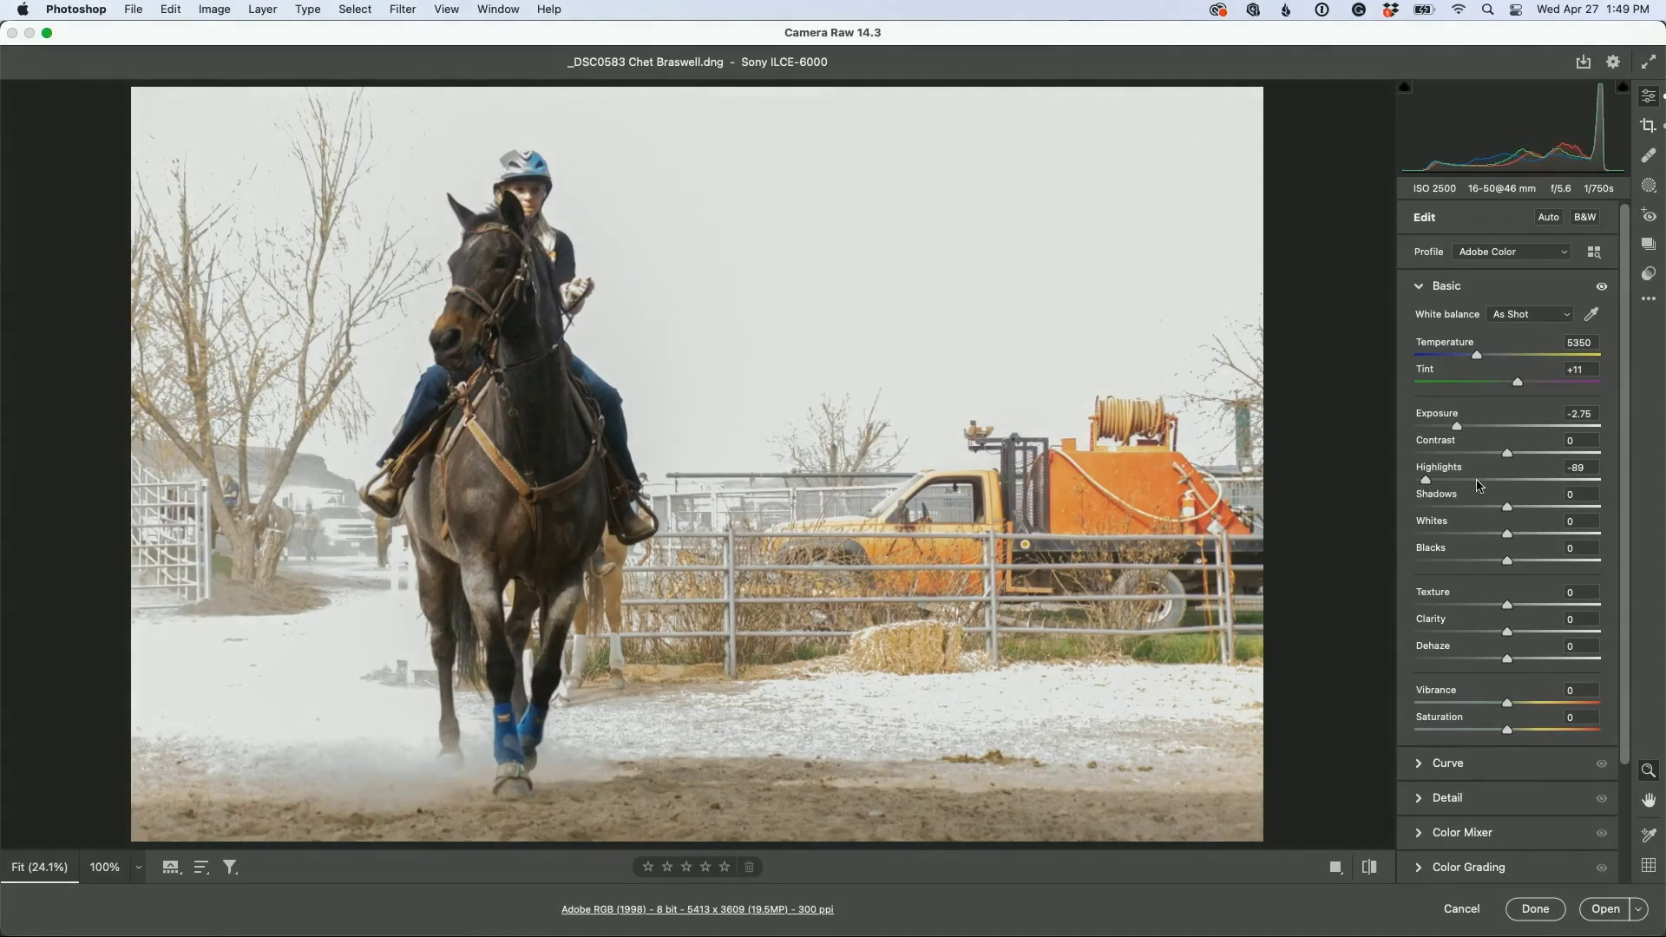
# Step: Raise Contrast to +34 to add punch to the horse and rider
pyautogui.moveTo(1508, 454); pyautogui.dragTo(1538, 473)
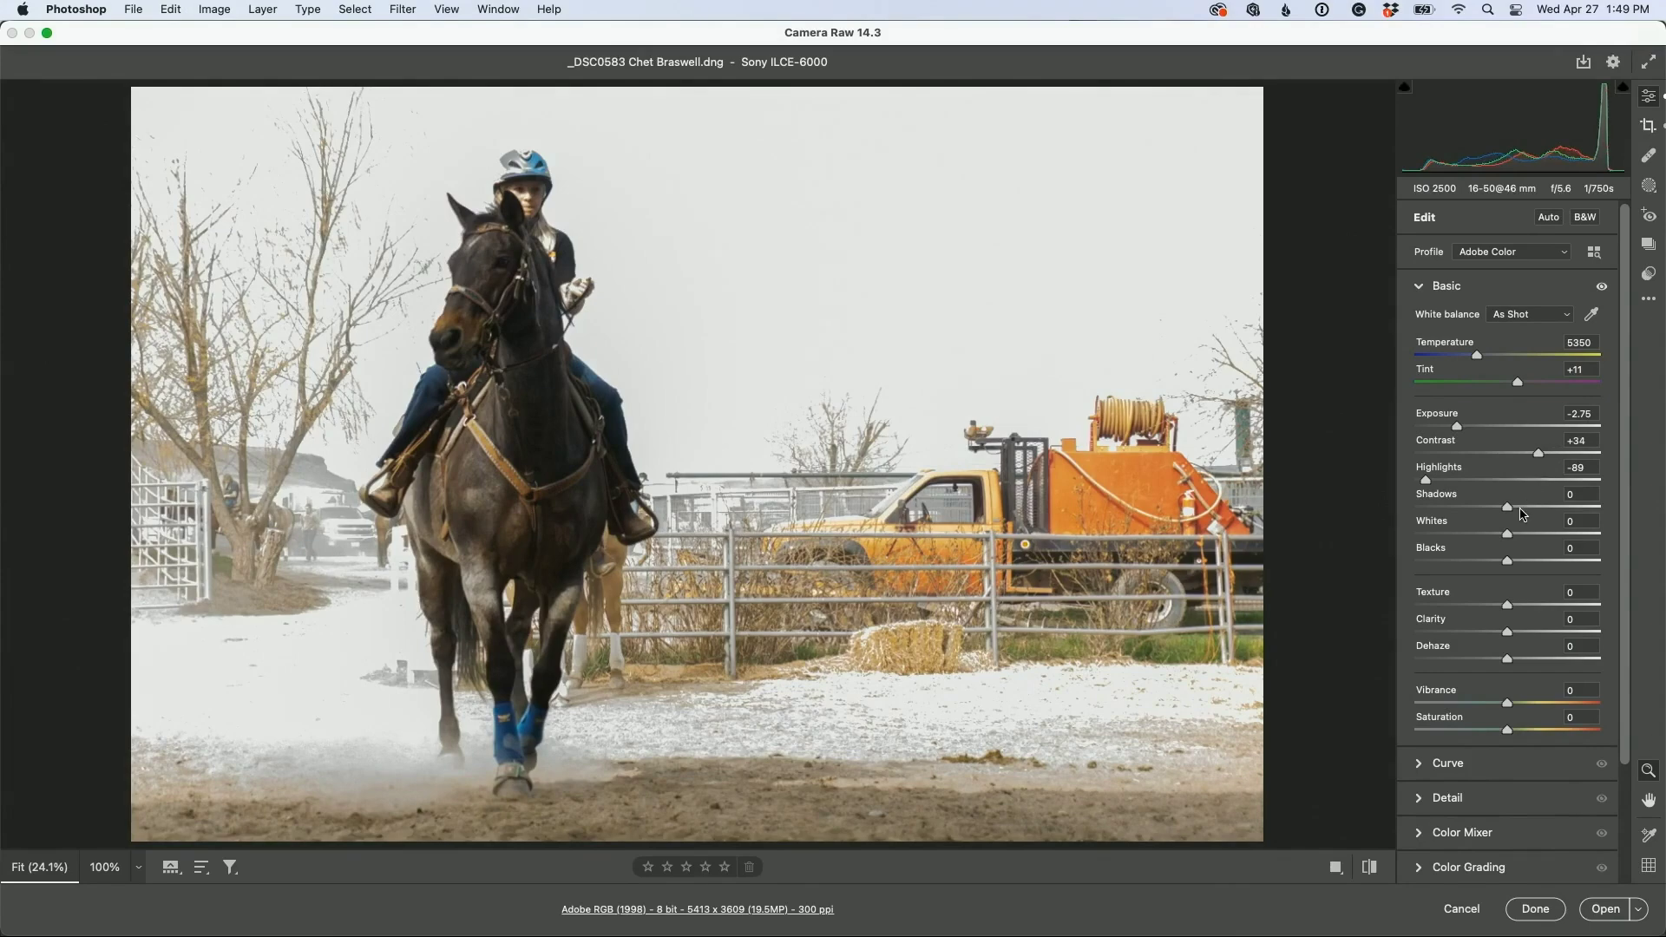
# Step: Auto-set Whites to +37 and Blacks to -90 in the Basic panel
pyautogui.keyDown('shift'); pyautogui.doubleClick(1451, 526); pyautogui.keyUp('shift')
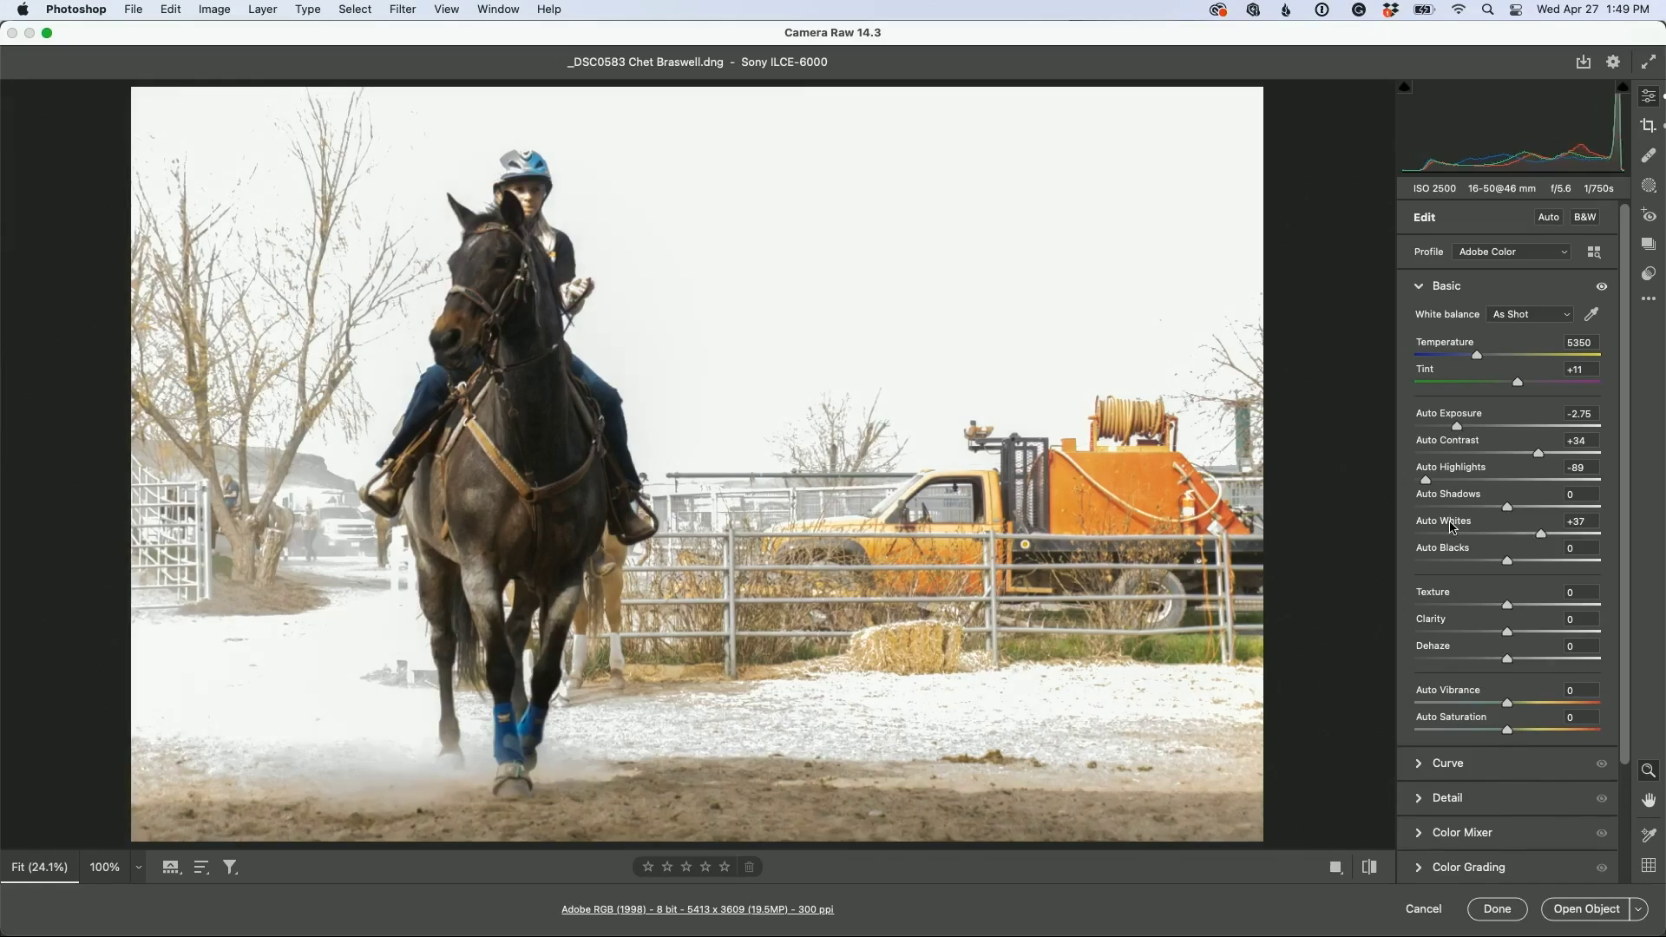
pyautogui.keyDown('shift'); pyautogui.doubleClick(1453, 550); pyautogui.keyUp('shift')
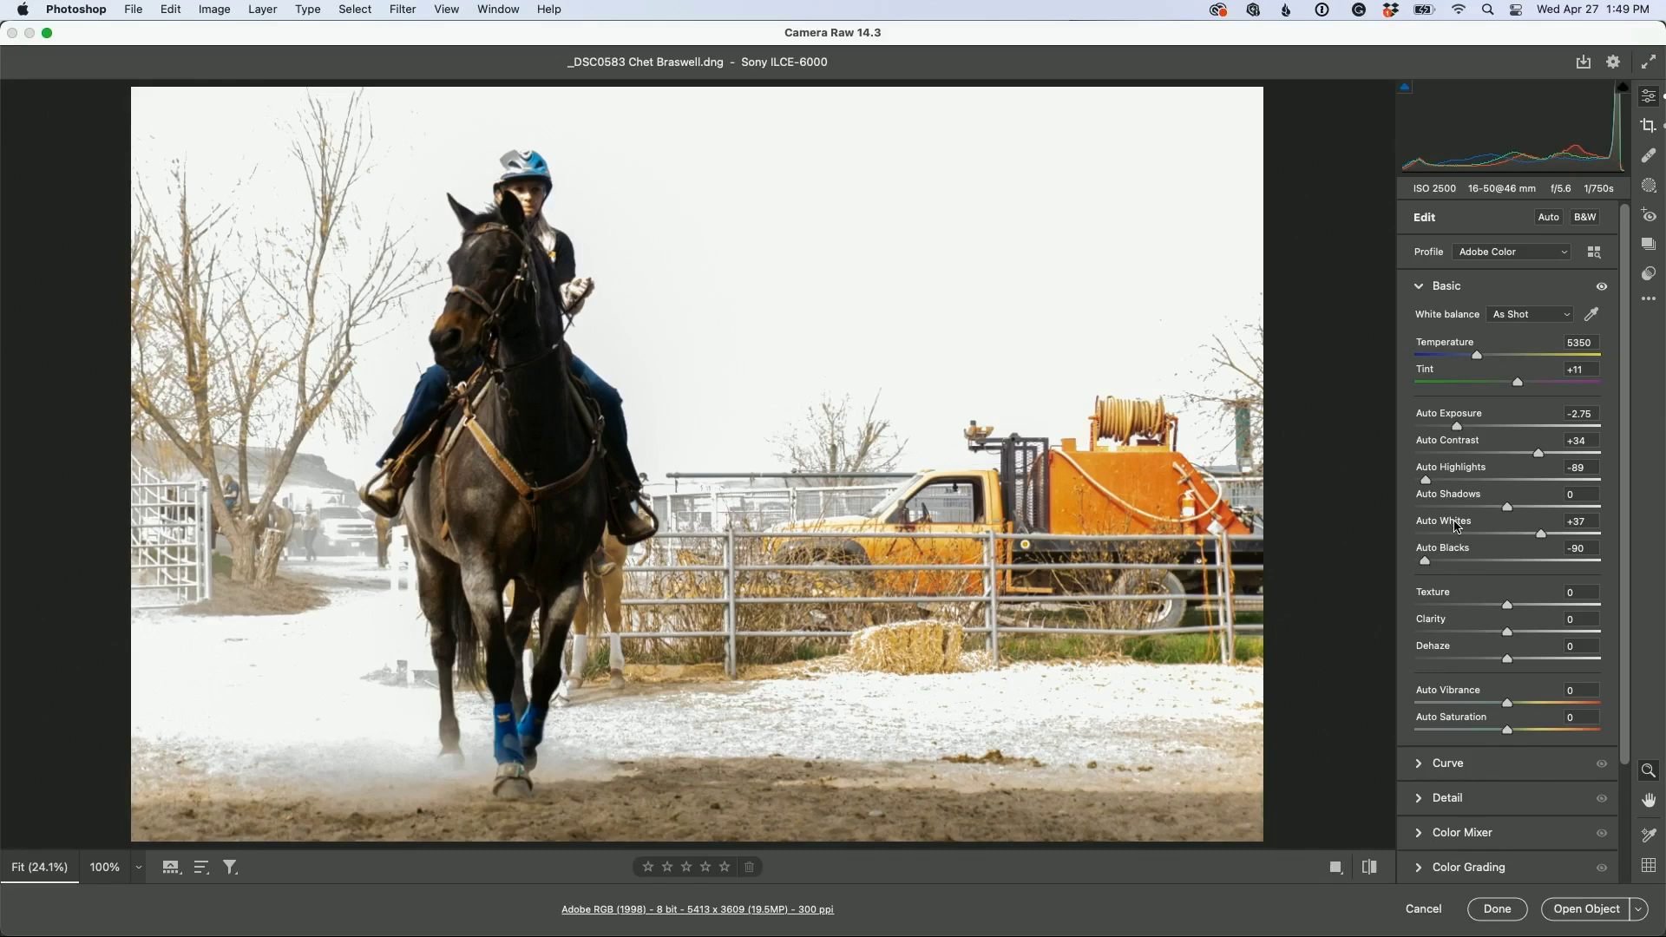
pyautogui.press('shift')
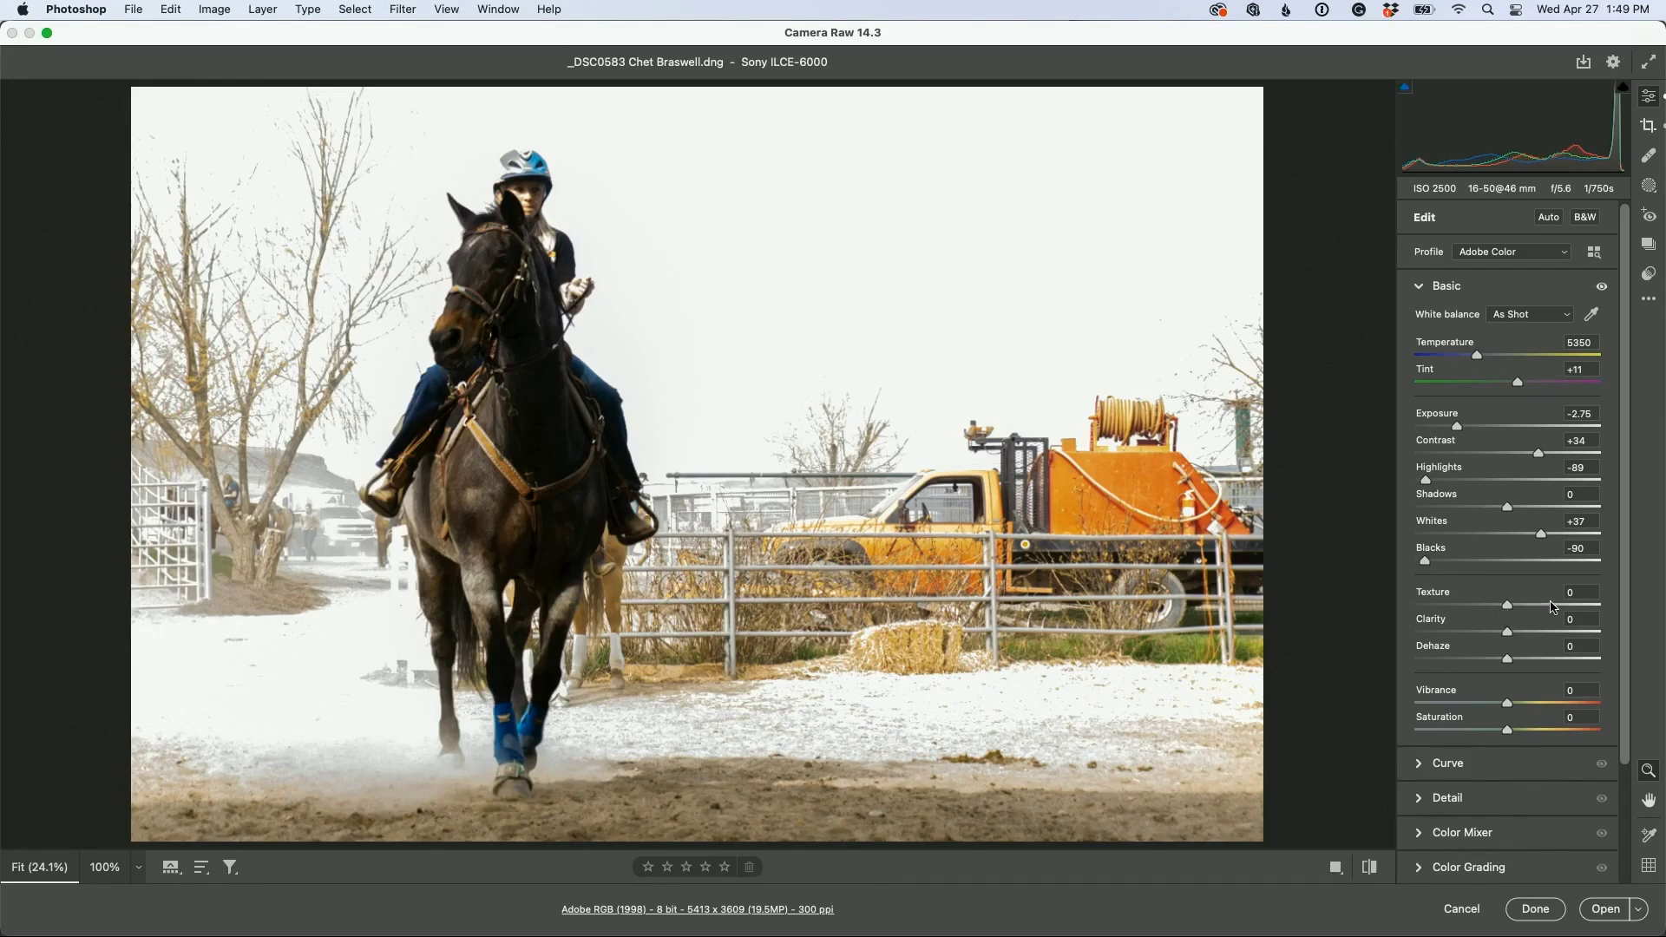
# Step: Paint a brush mask with Exposure +0.50 over the horse's chest and head
pyautogui.click(1650, 186)
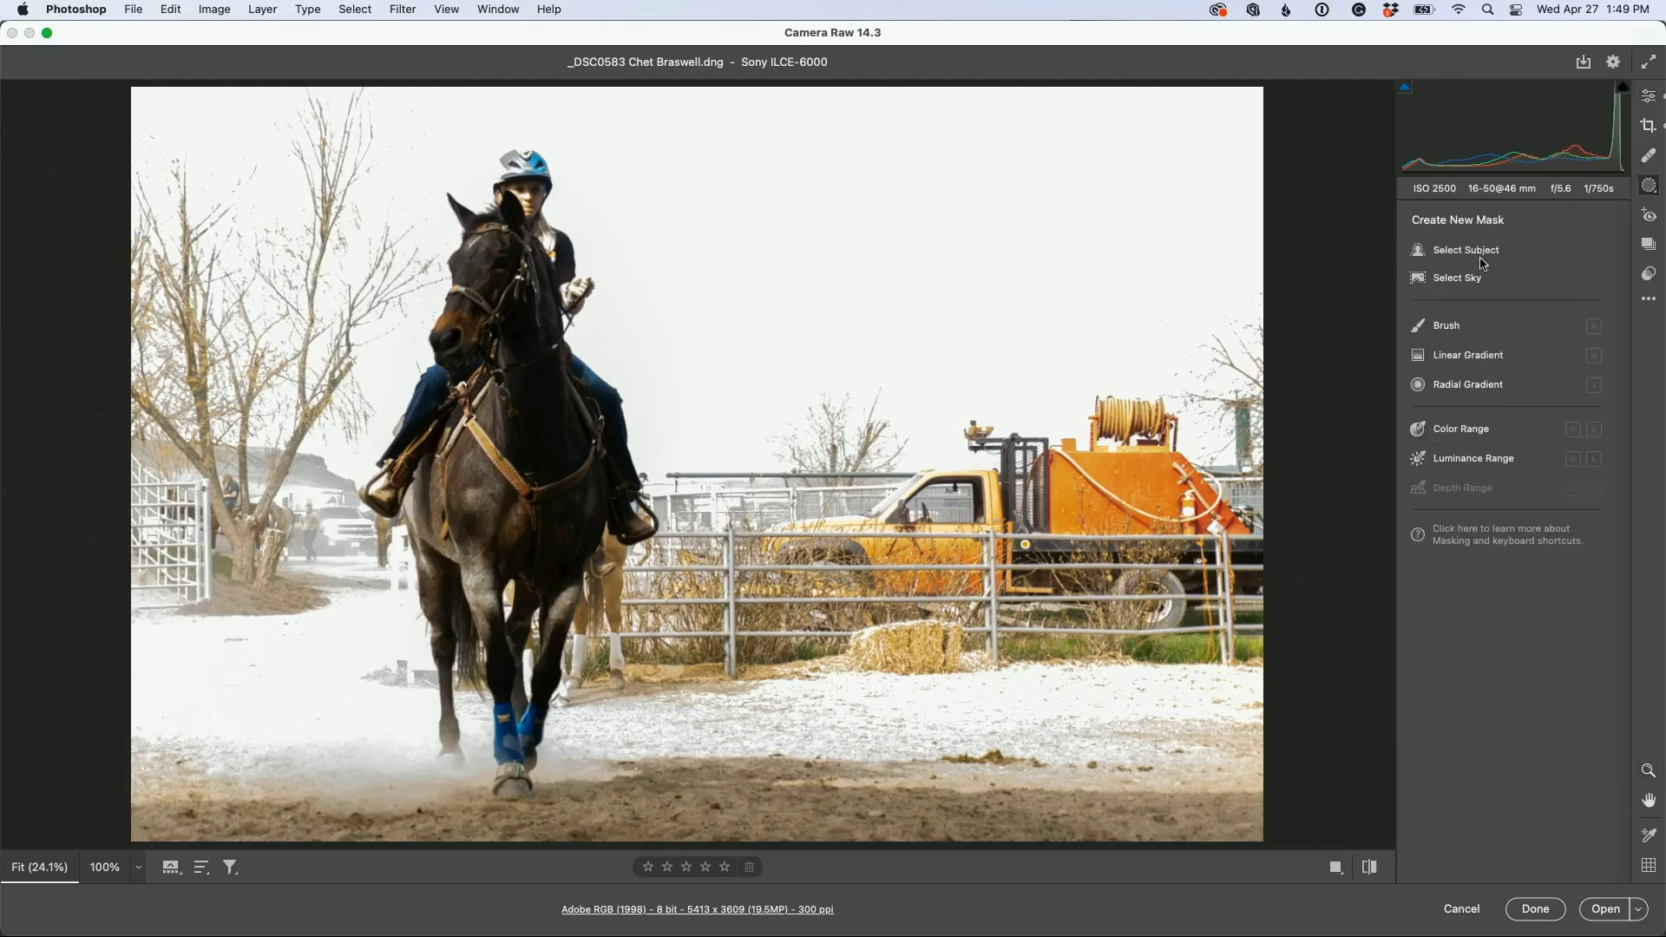
pyautogui.click(1451, 327)
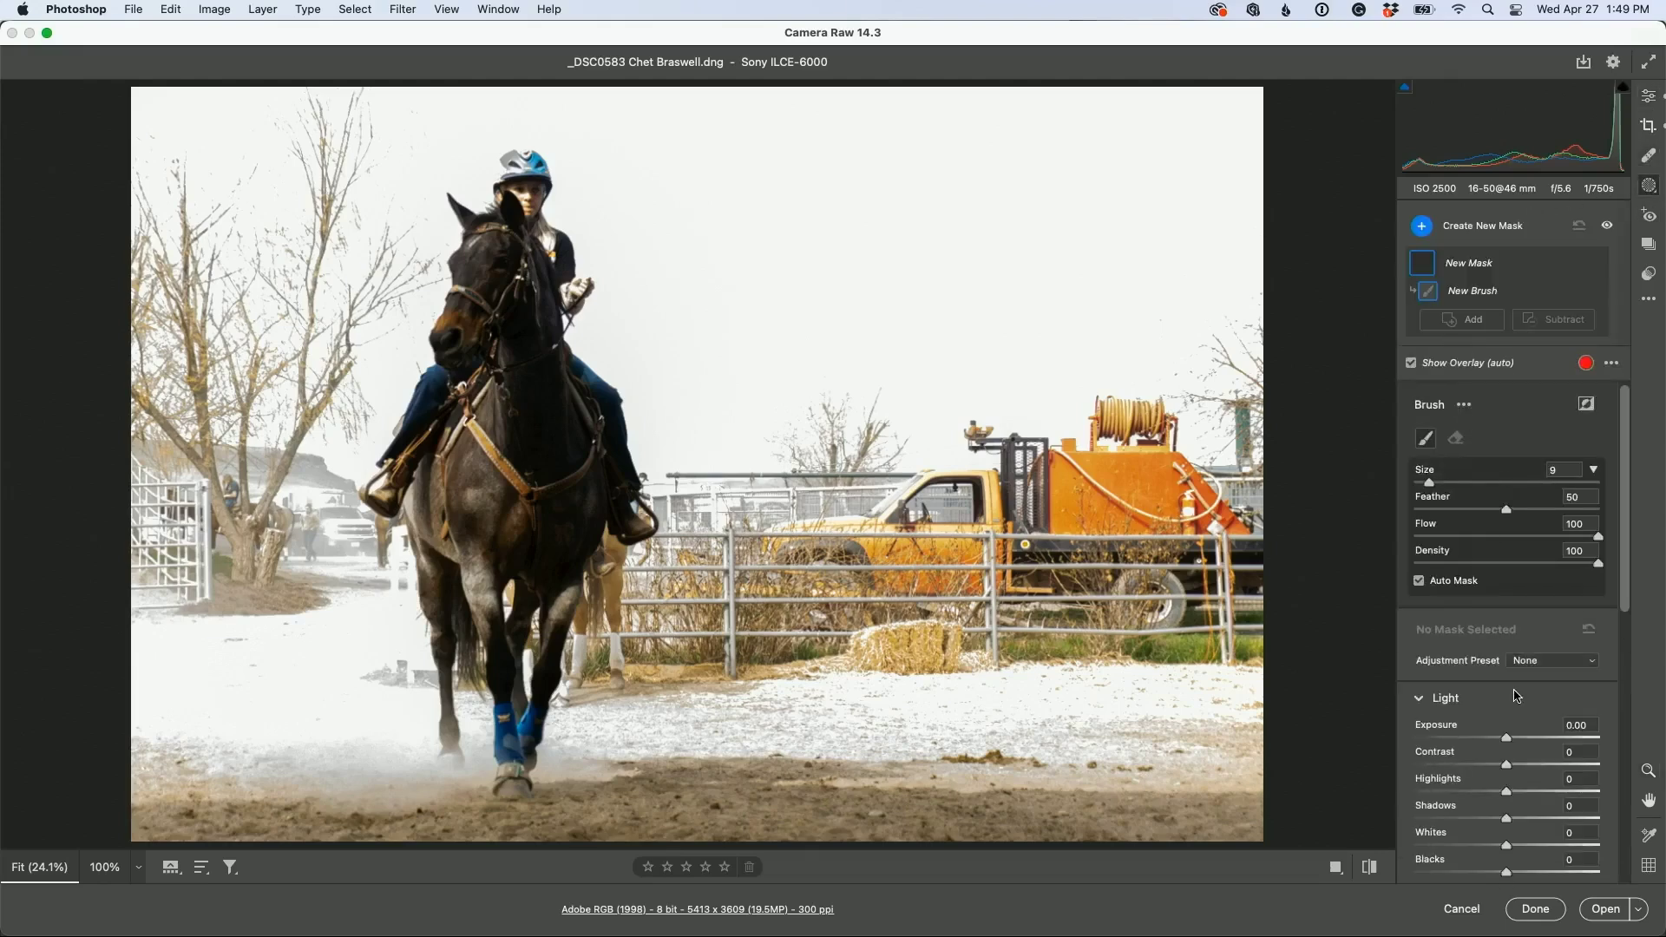
pyautogui.moveTo(1508, 741); pyautogui.dragTo(1518, 741)
pyautogui.moveTo(549, 417)
pyautogui.mouseDown()
pyautogui.moveTo(565, 476)
pyautogui.moveTo(510, 263)
pyautogui.moveTo(550, 428)
pyautogui.moveTo(547, 532)
pyautogui.moveTo(555, 412)
pyautogui.mouseUp()
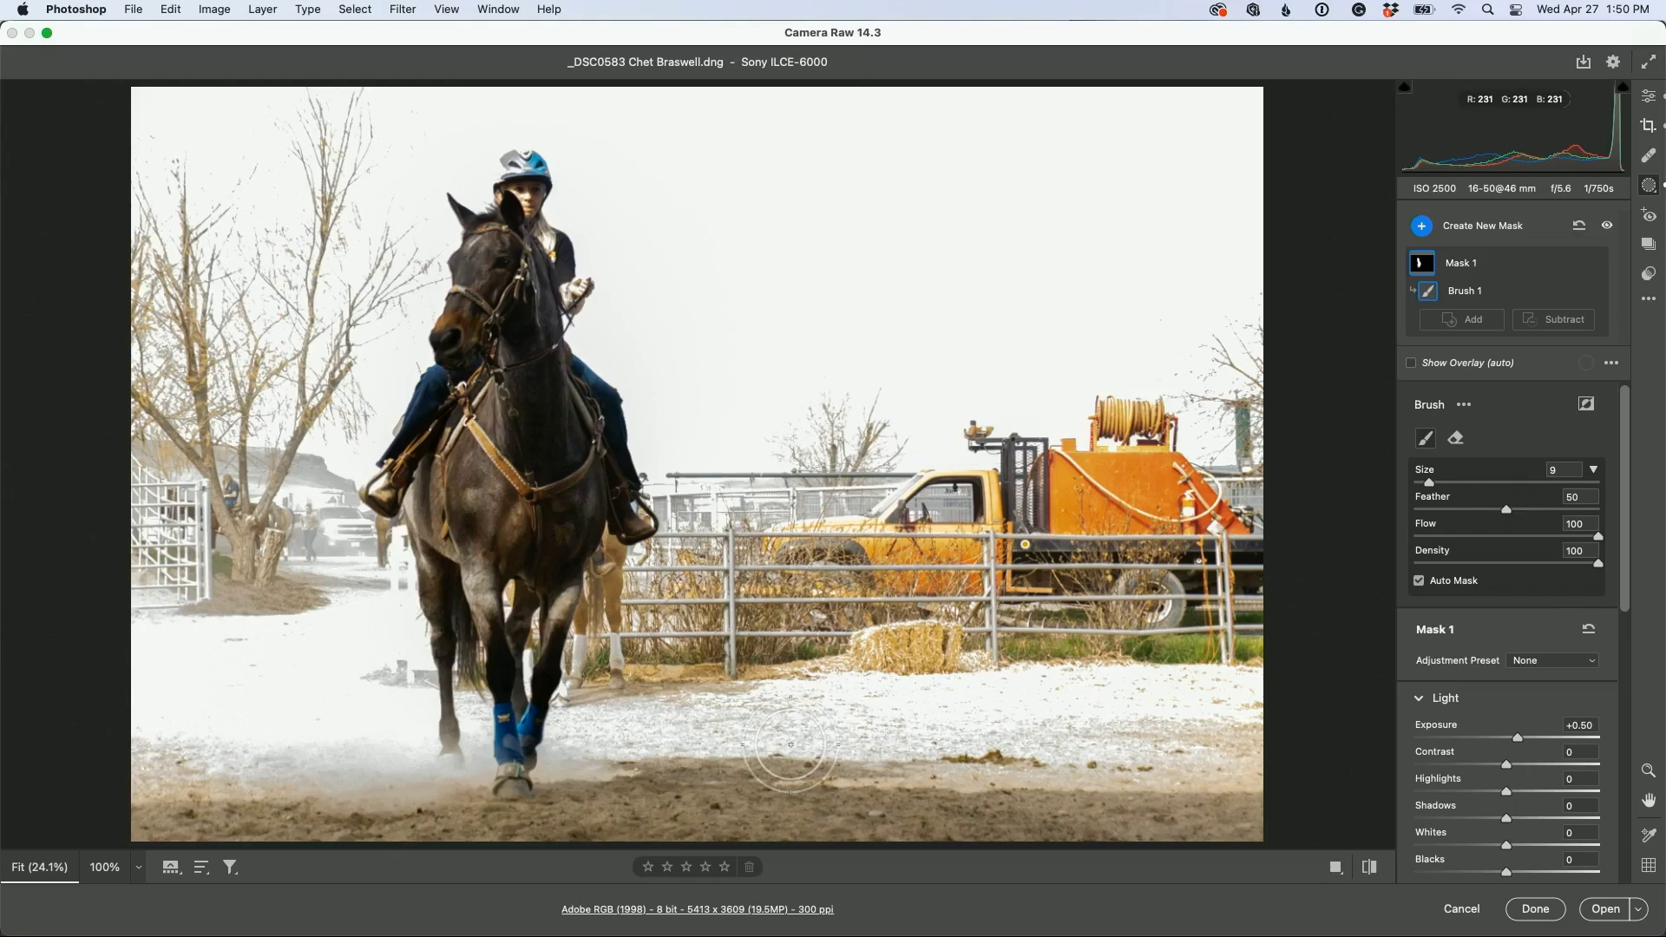
# Step: Open the edited photo in Photoshop and start Edit > Sky Replacement
pyautogui.click(1606, 908)
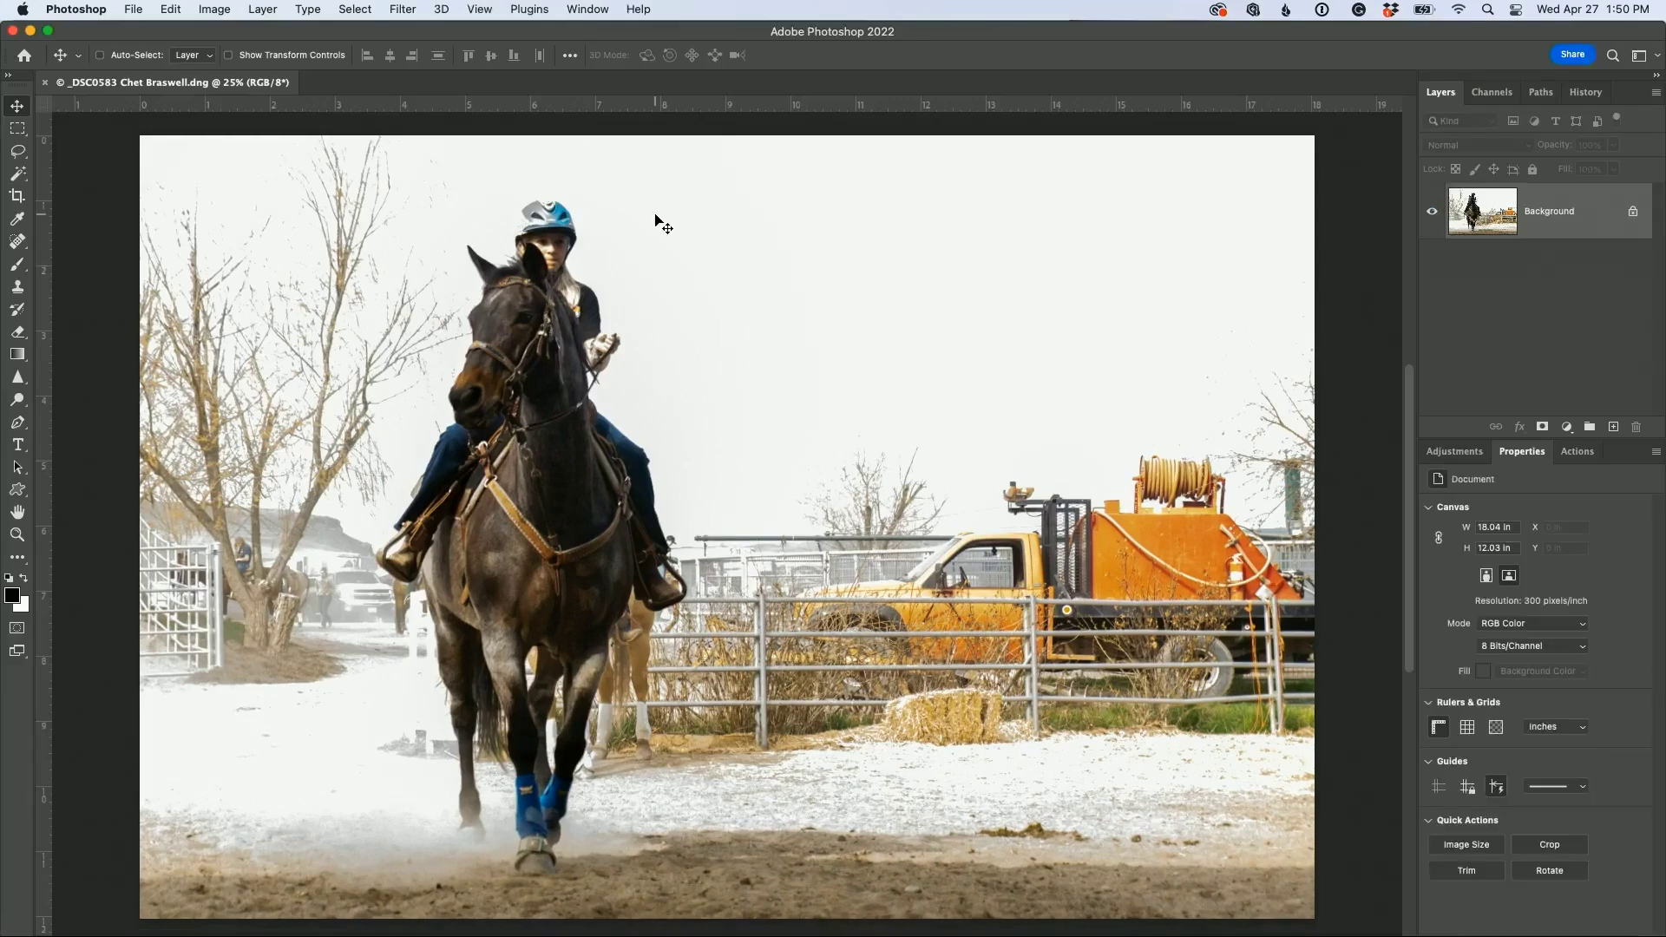
pyautogui.click(170, 9)
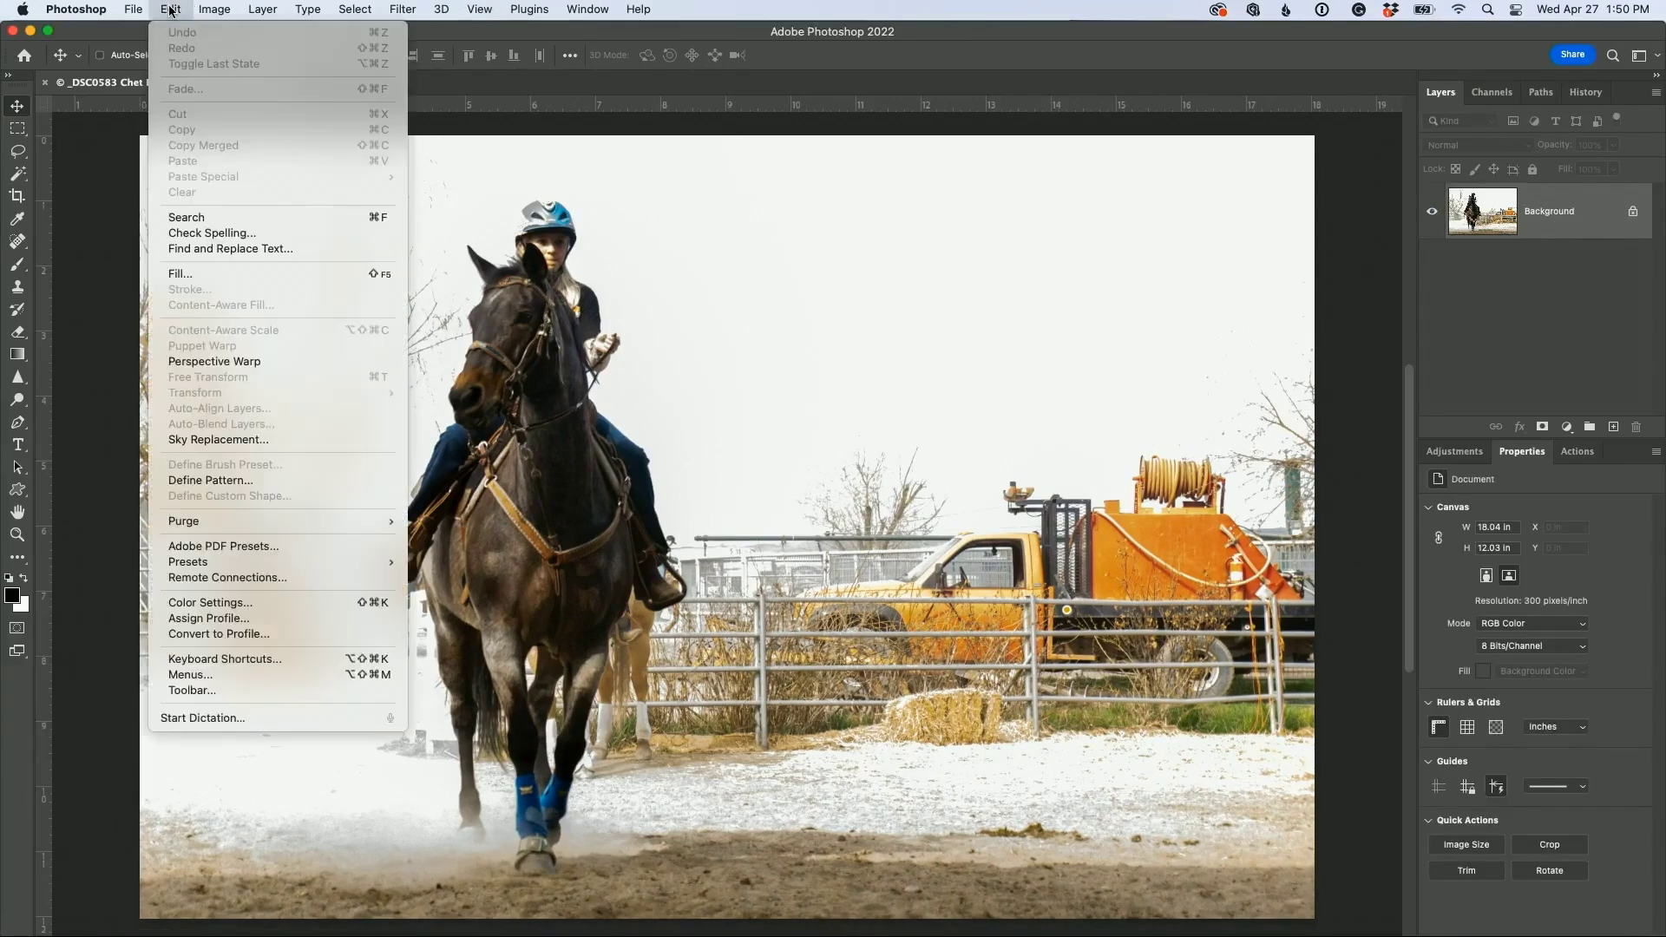
pyautogui.click(224, 440)
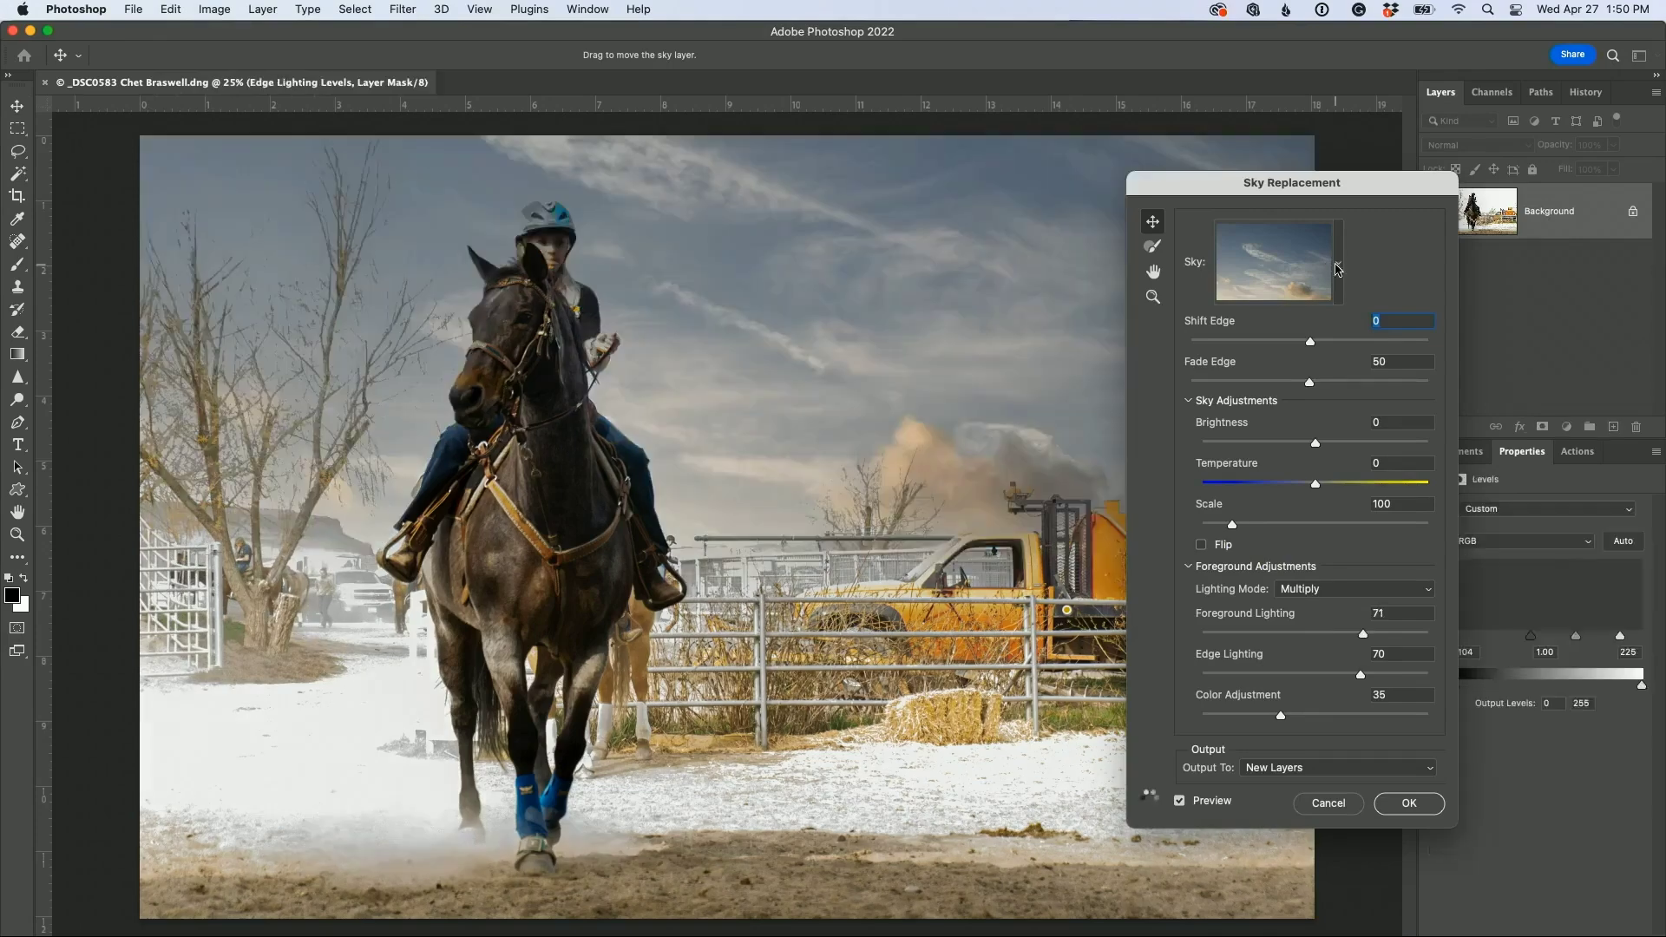
# Step: Preview Blue Skies presets: mackerel clouds, dark blue dramatic, and blue with white clouds
pyautogui.click(1339, 269)
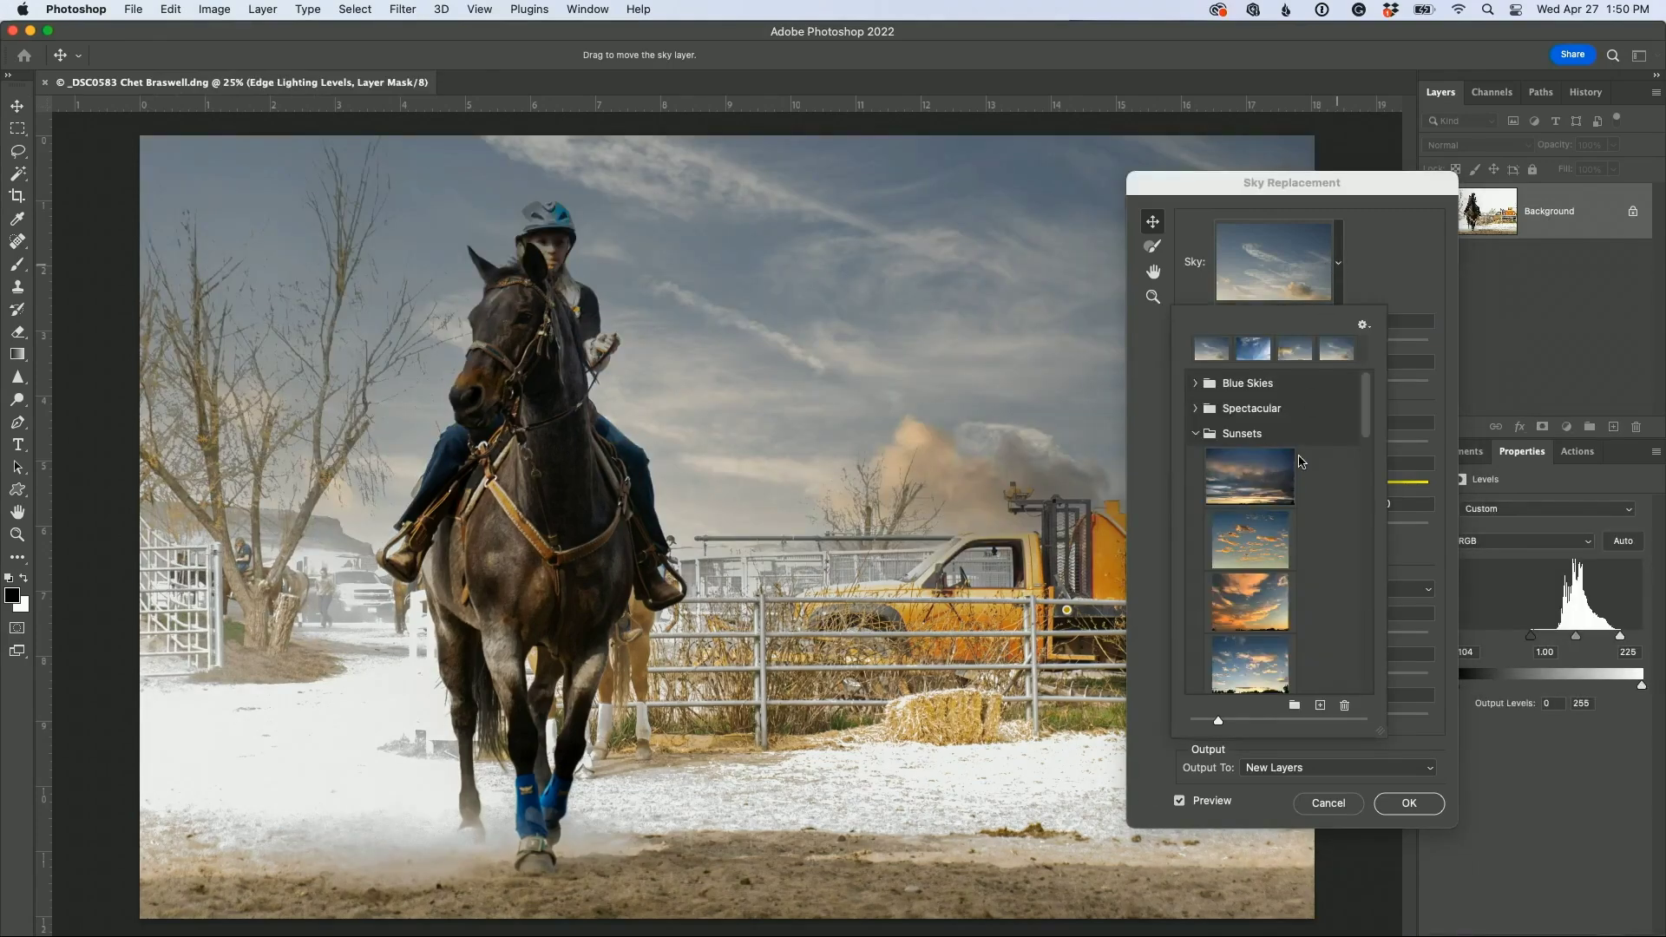
pyautogui.click(1195, 382)
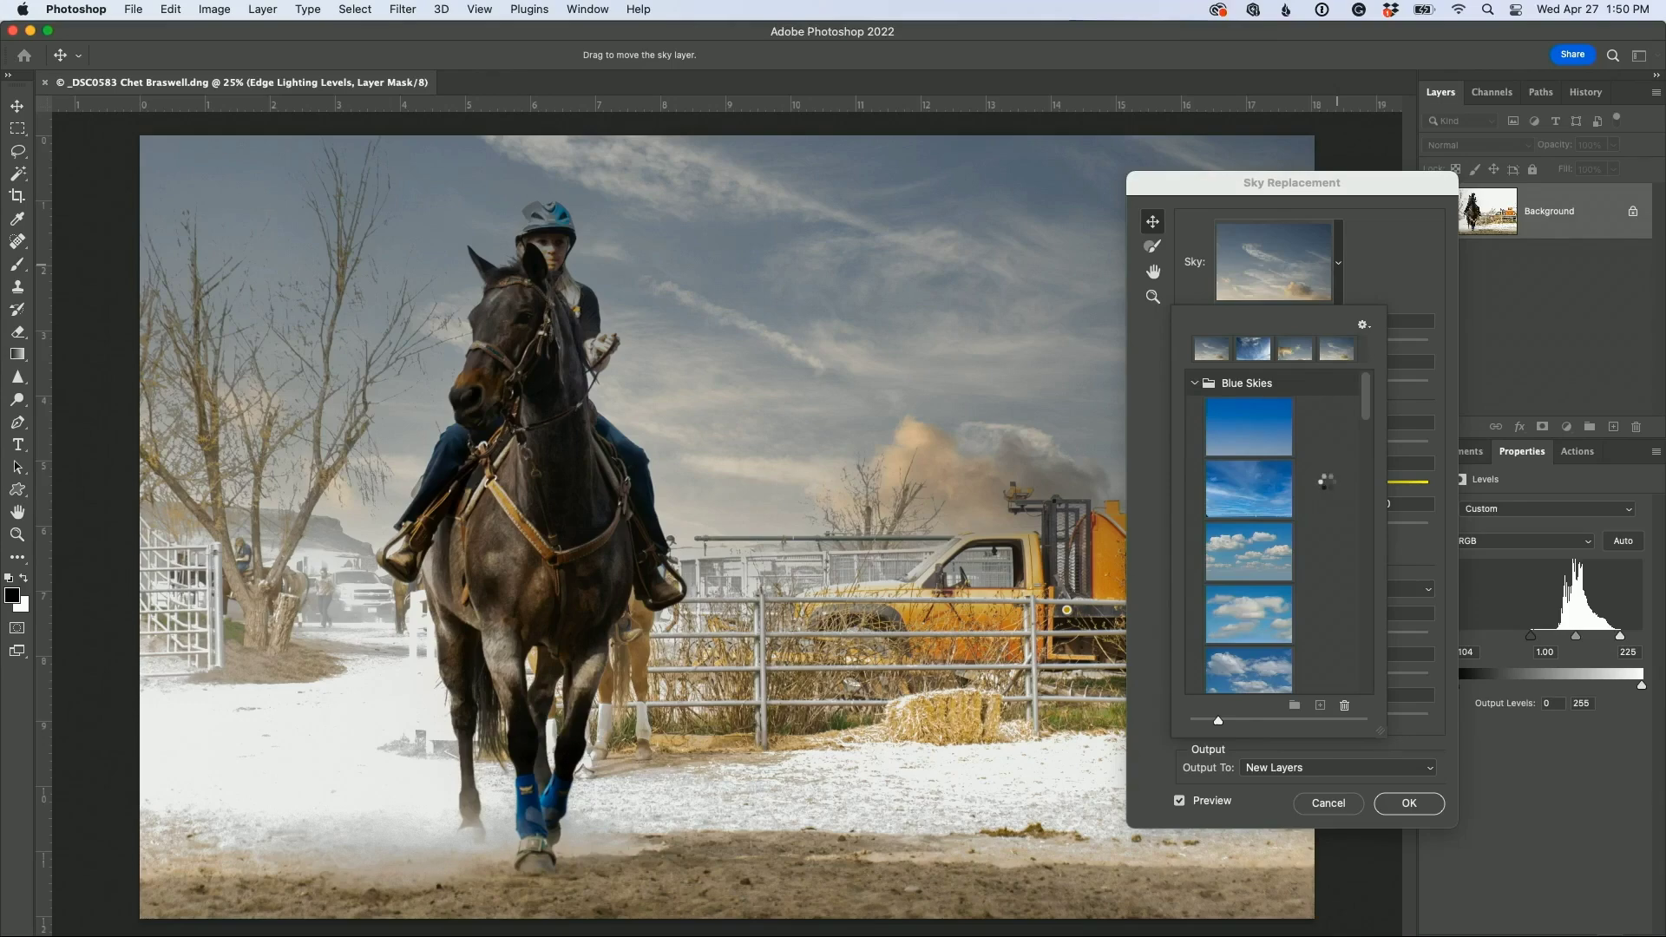
pyautogui.scroll(-5, 1327, 486)
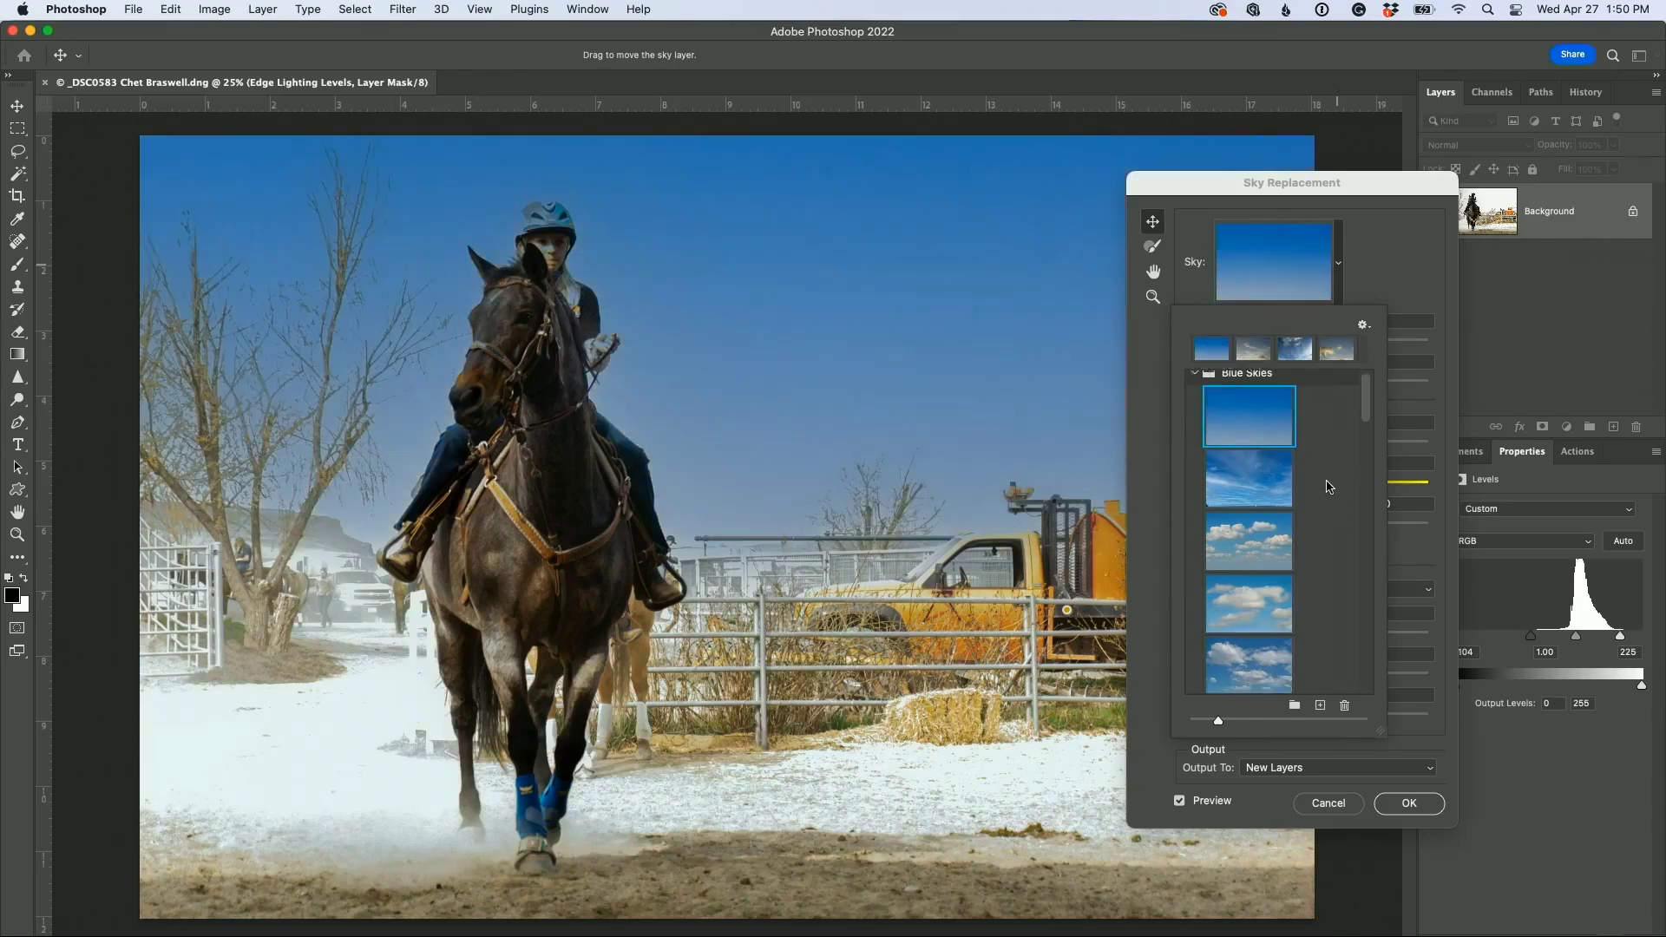
pyautogui.click(1247, 527)
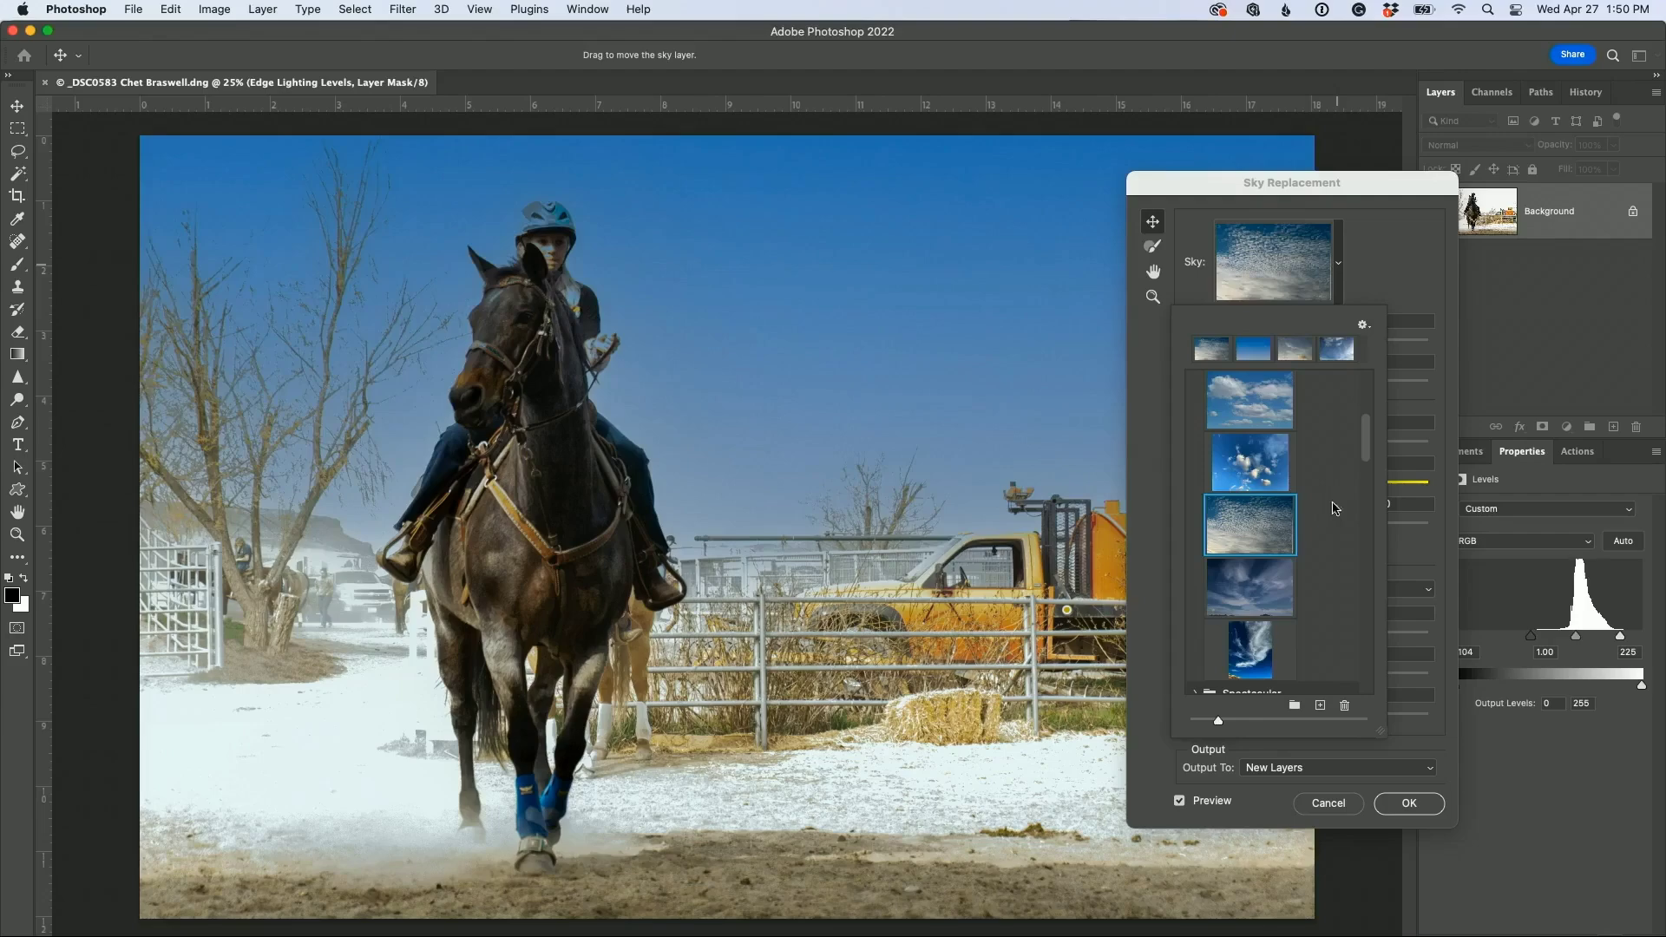
pyautogui.scroll(-3, 1342, 506)
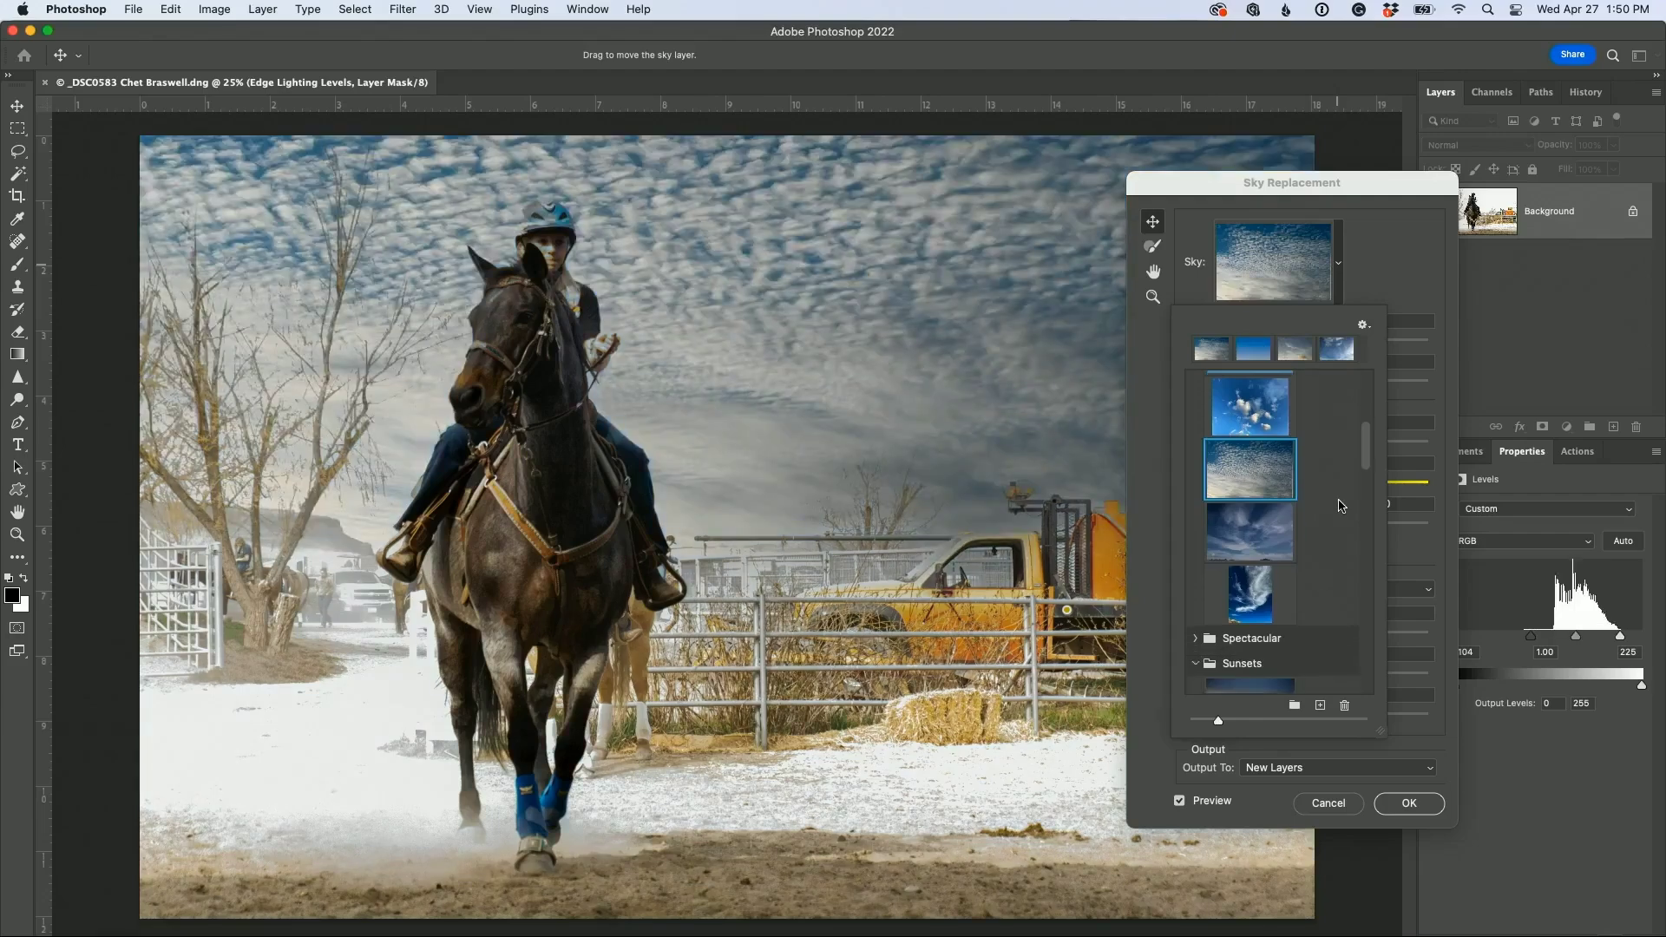
pyautogui.click(1261, 513)
pyautogui.scroll(3, 1342, 509)
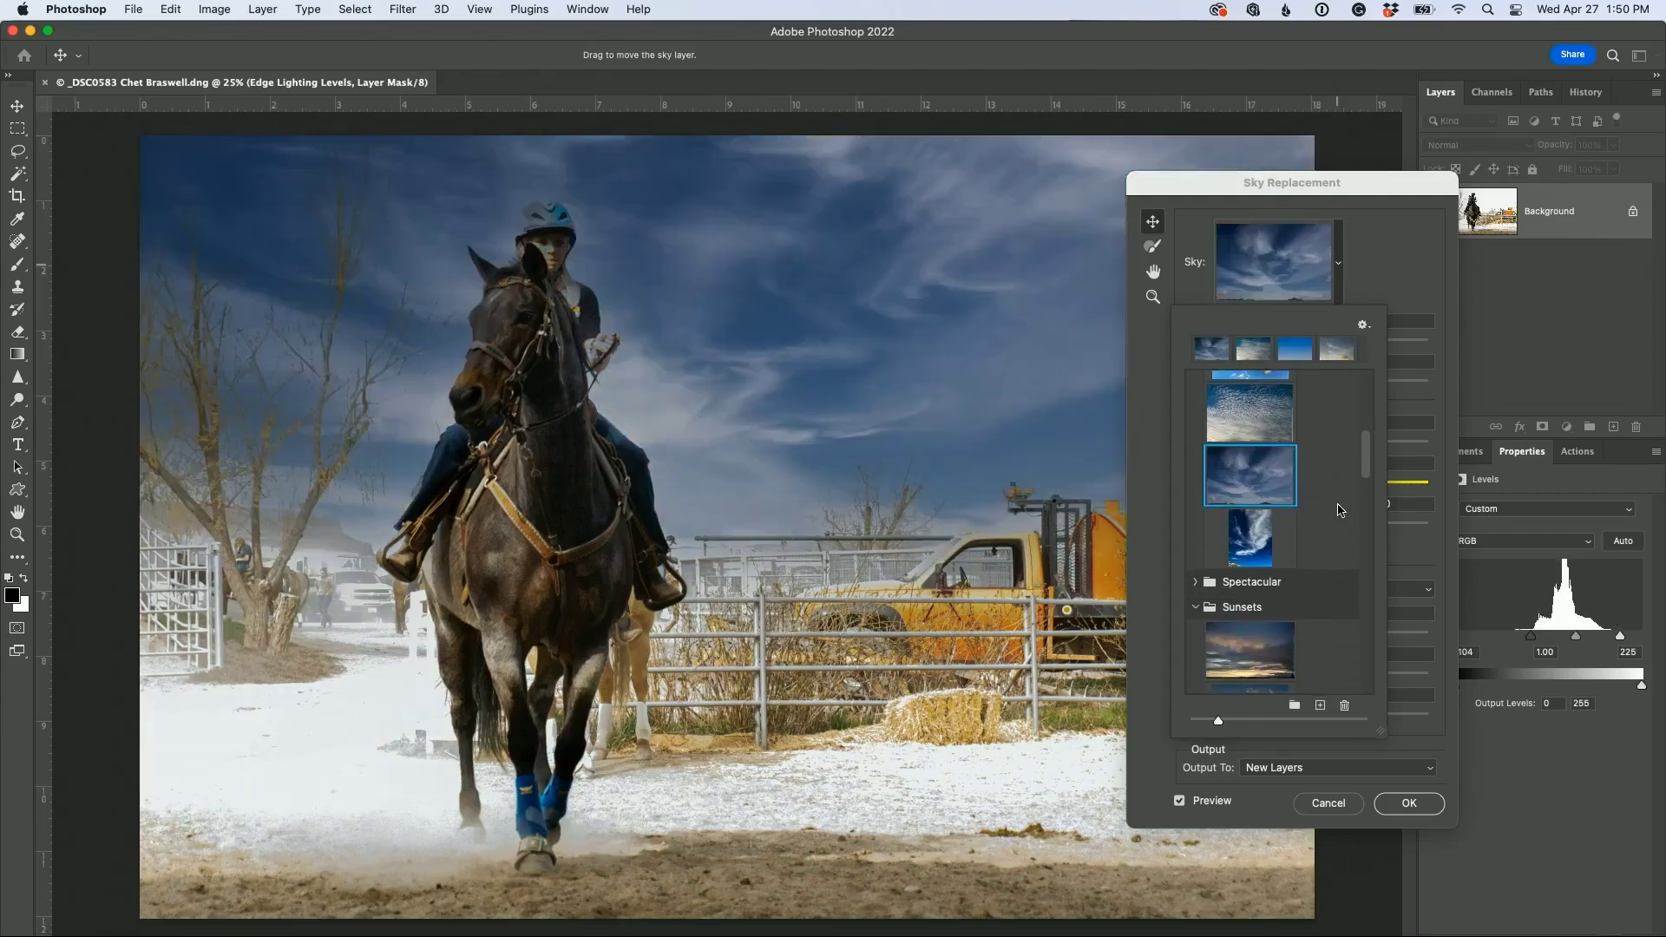
pyautogui.scroll(2, 1342, 510)
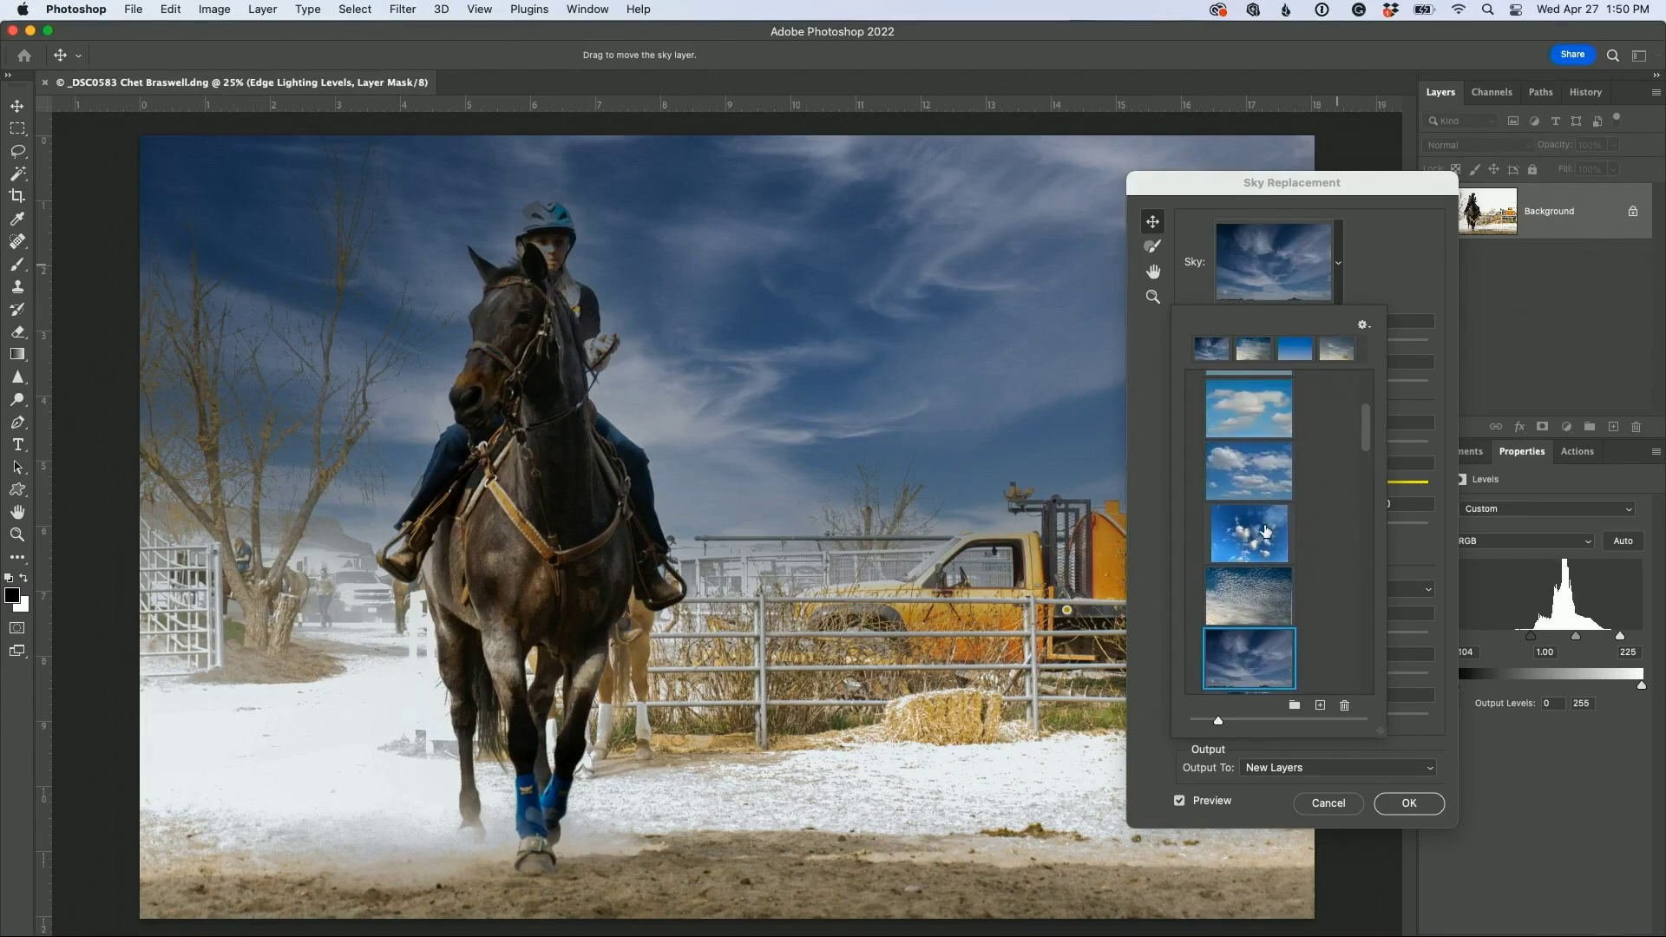
pyautogui.click(1263, 531)
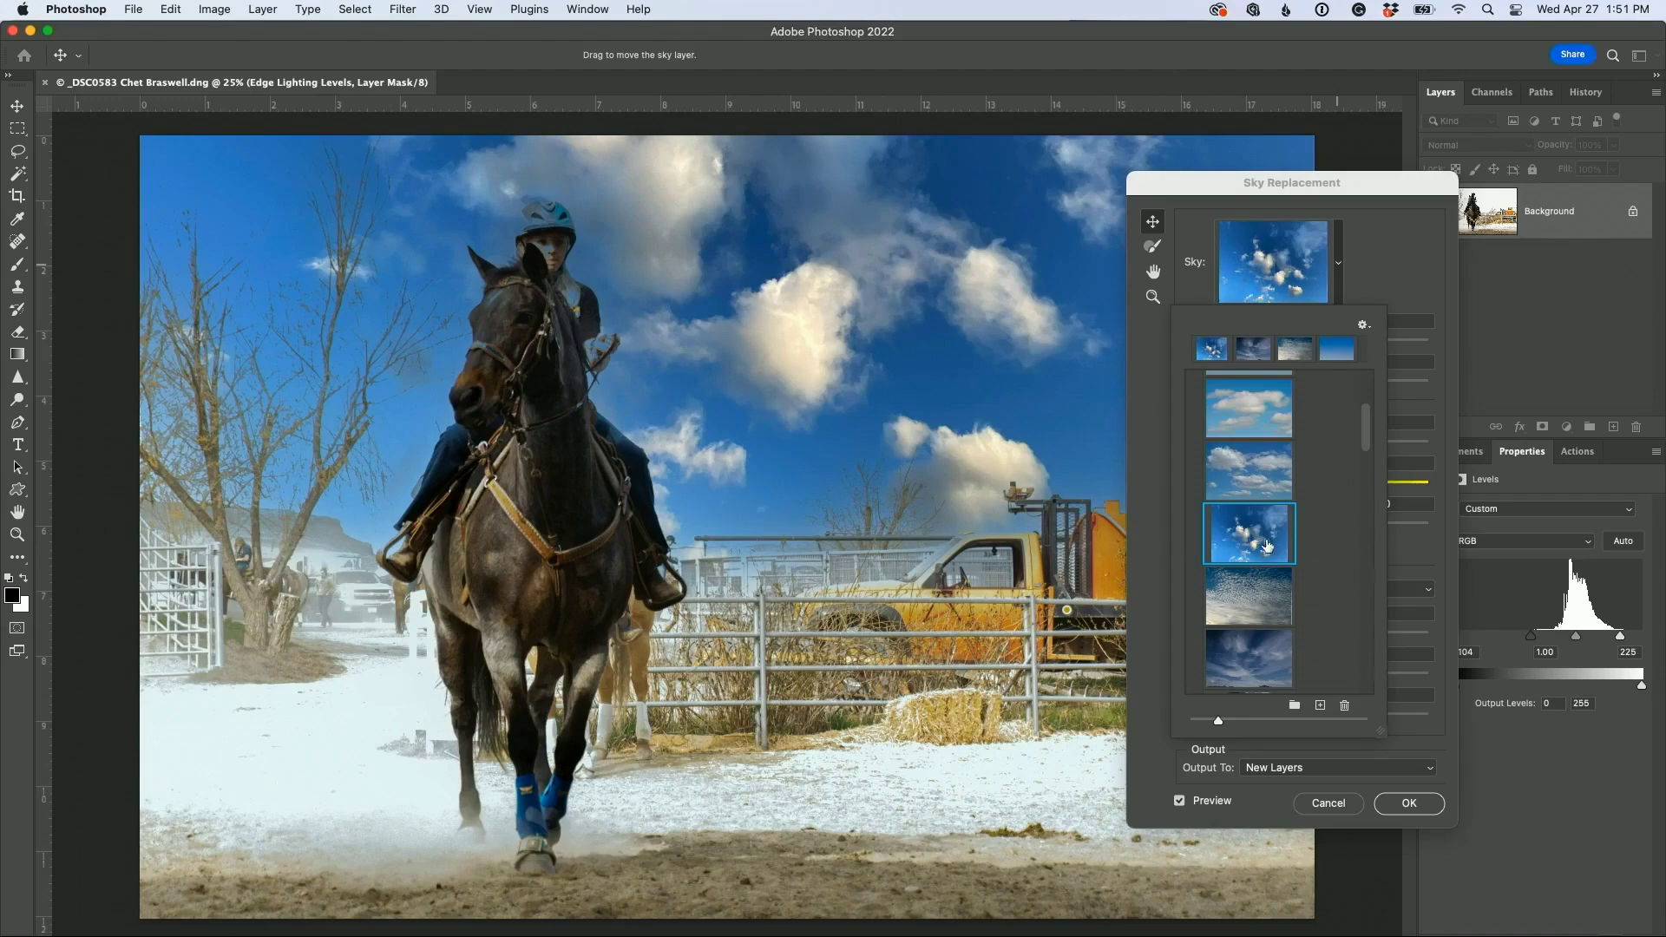
# Step: Preview the Spectacular rainbow sky and a stormy overcast sky
pyautogui.scroll(-5, 1320, 543)
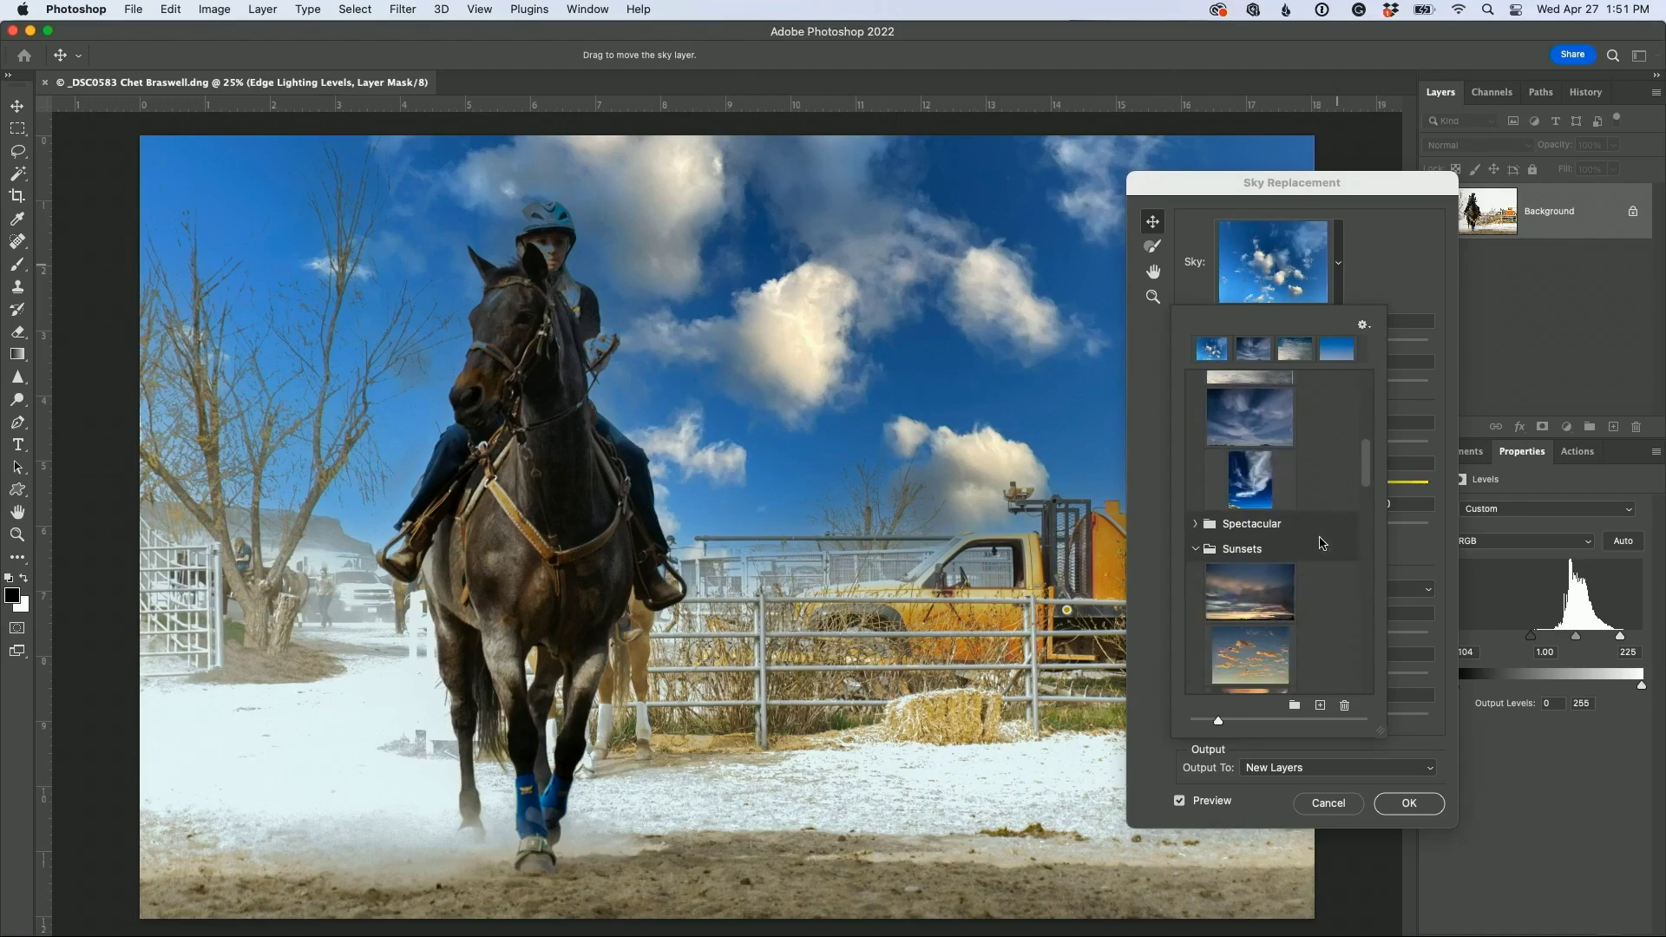
pyautogui.click(1196, 524)
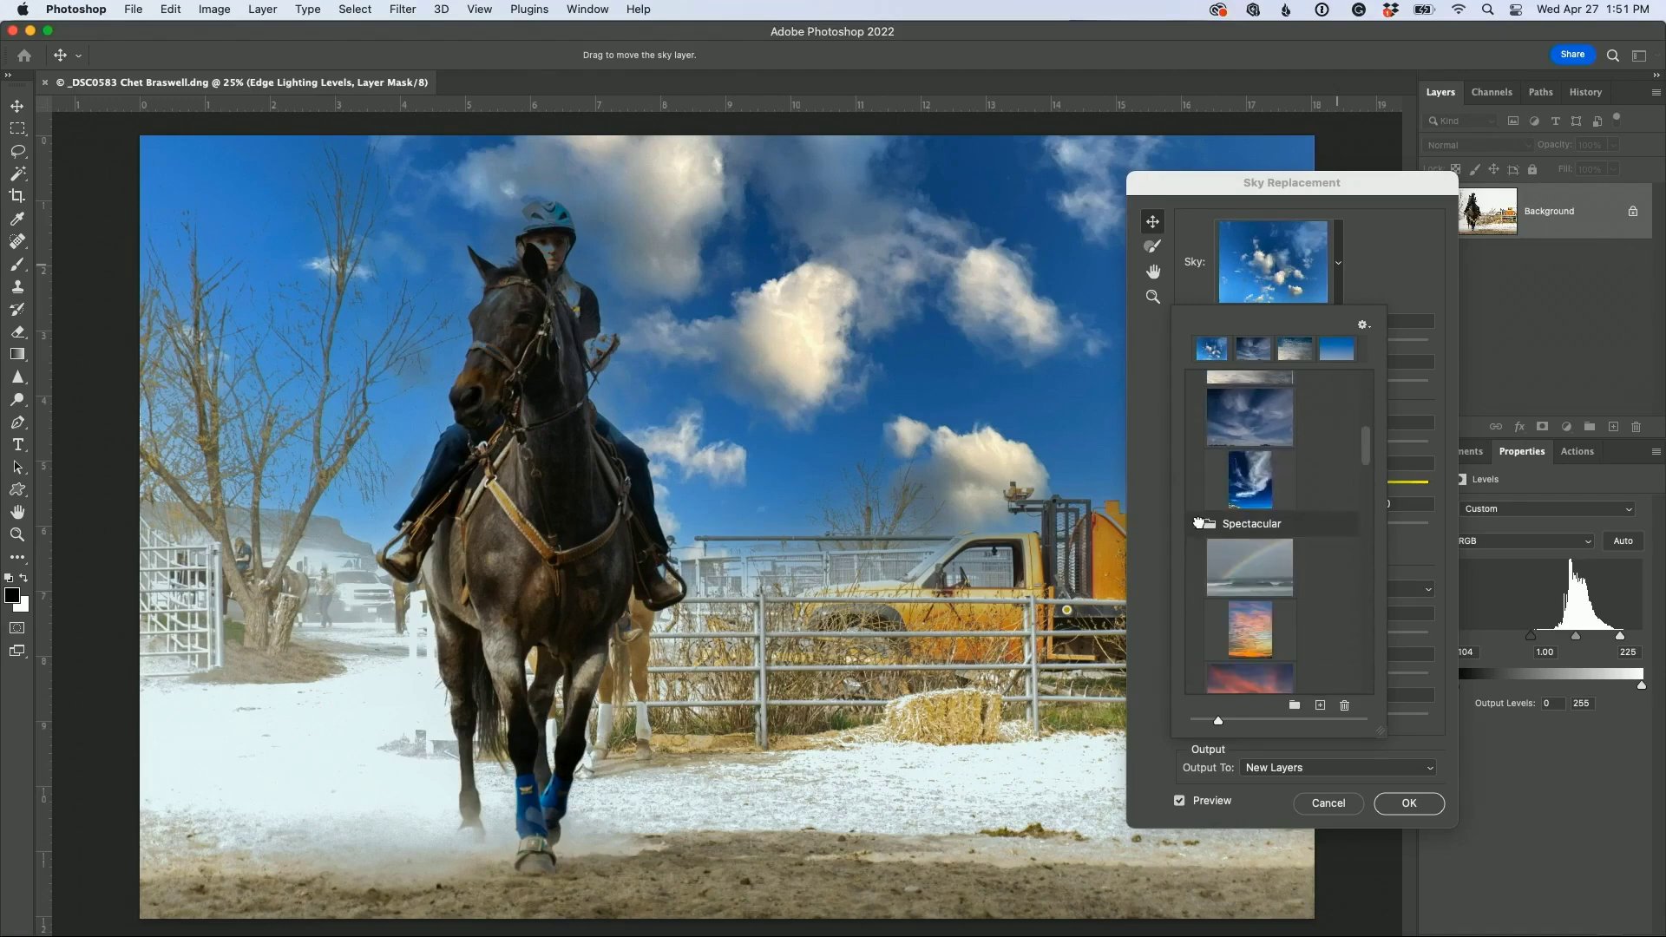
pyautogui.click(1274, 564)
pyautogui.scroll(-2, 1380, 566)
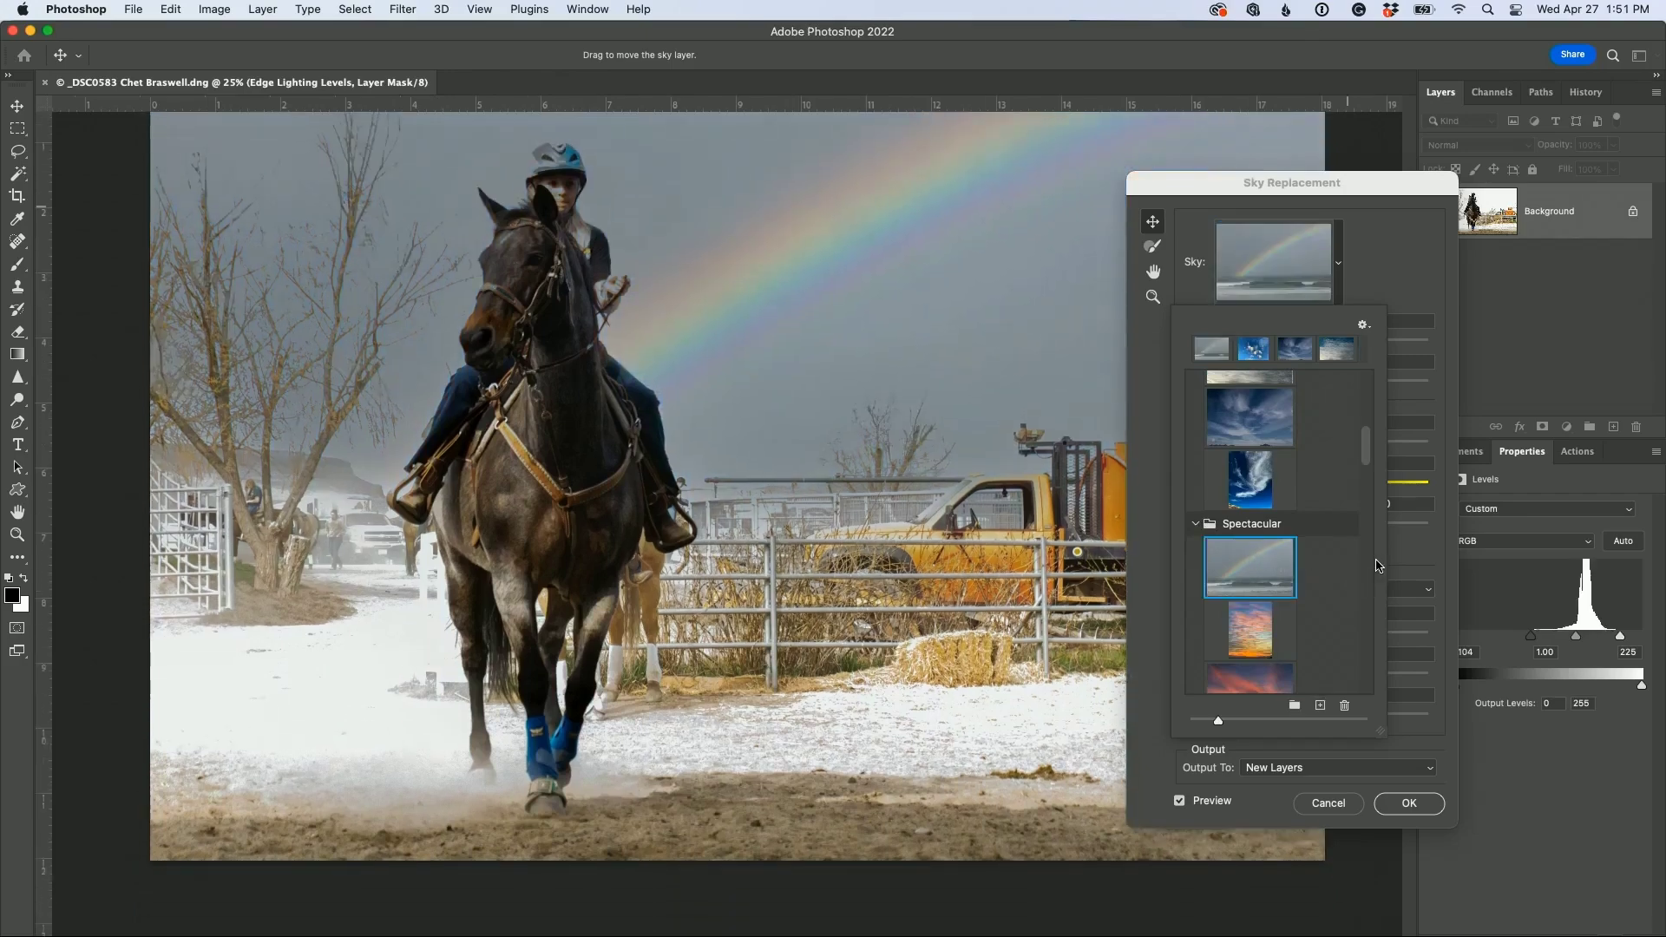
pyautogui.scroll(-4, 1290, 584)
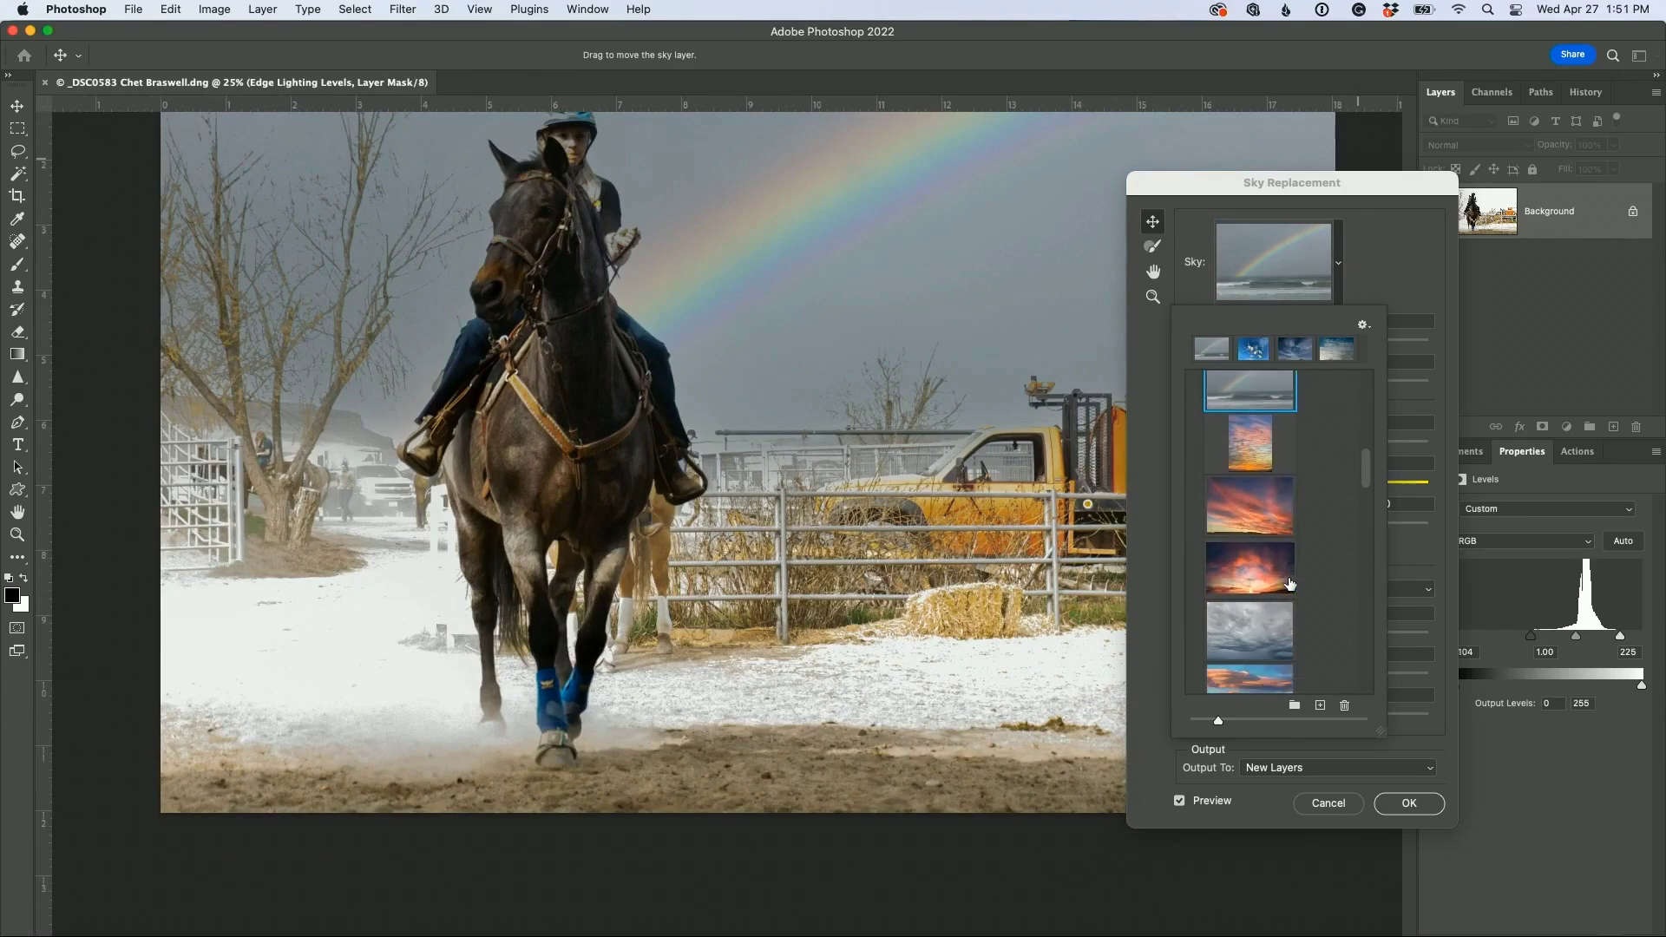
pyautogui.scroll(-1, 1291, 584)
pyautogui.click(1276, 595)
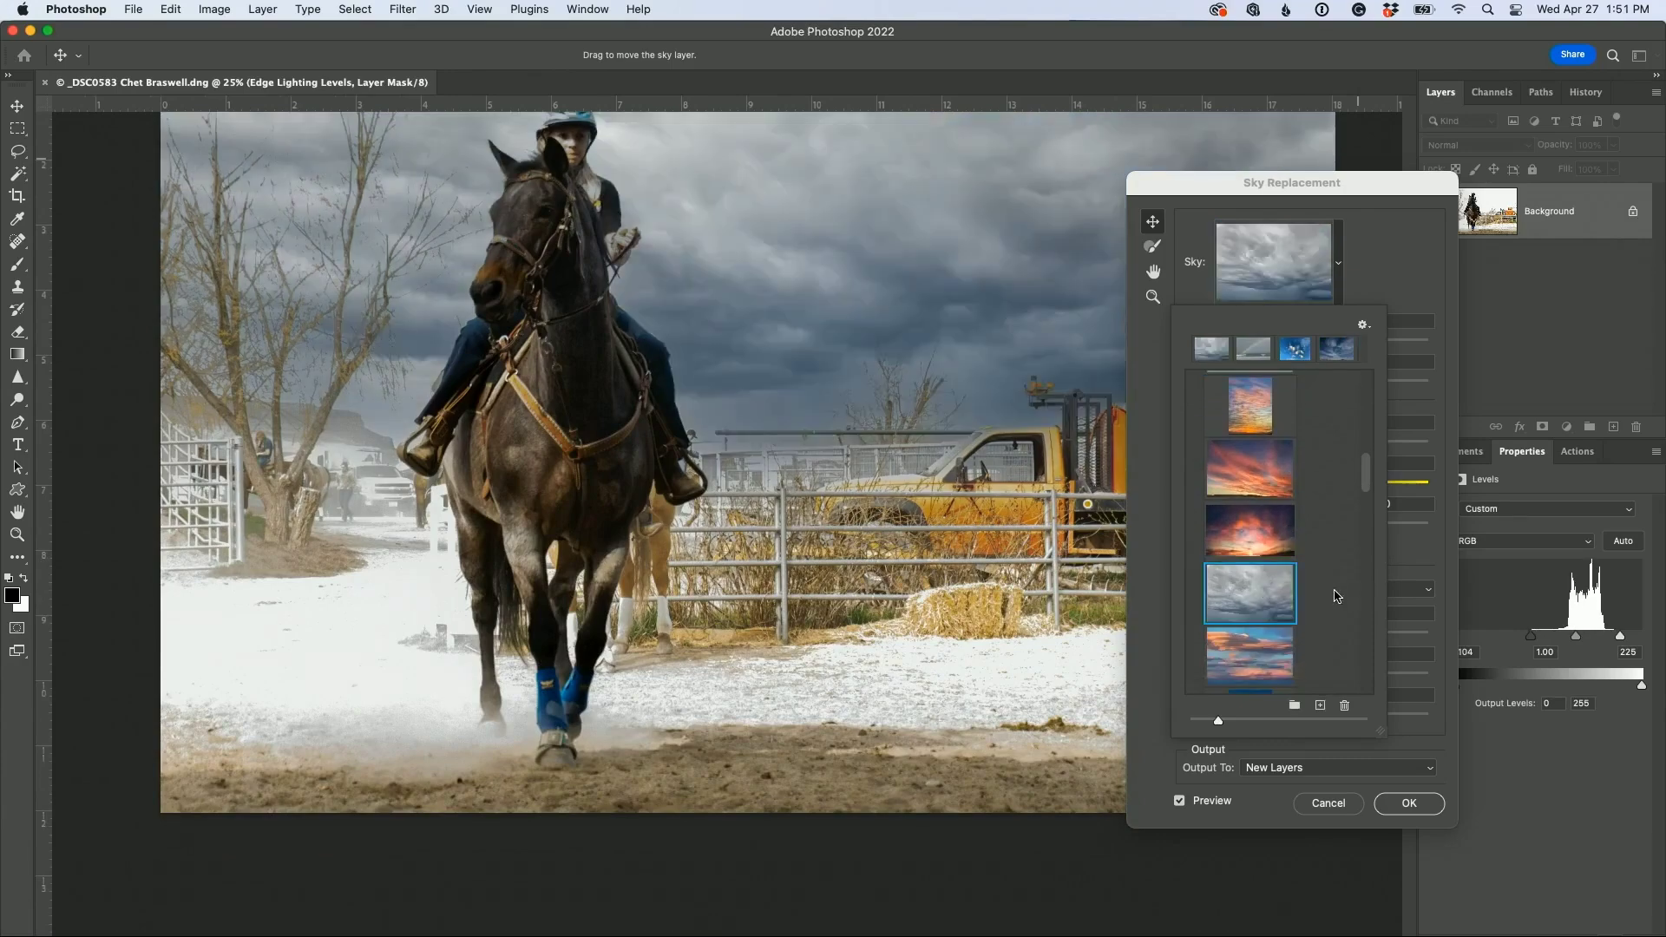
# Step: Preview the blue cloudy sky and the dark blue and pink sunset sky
pyautogui.scroll(1, 1336, 596)
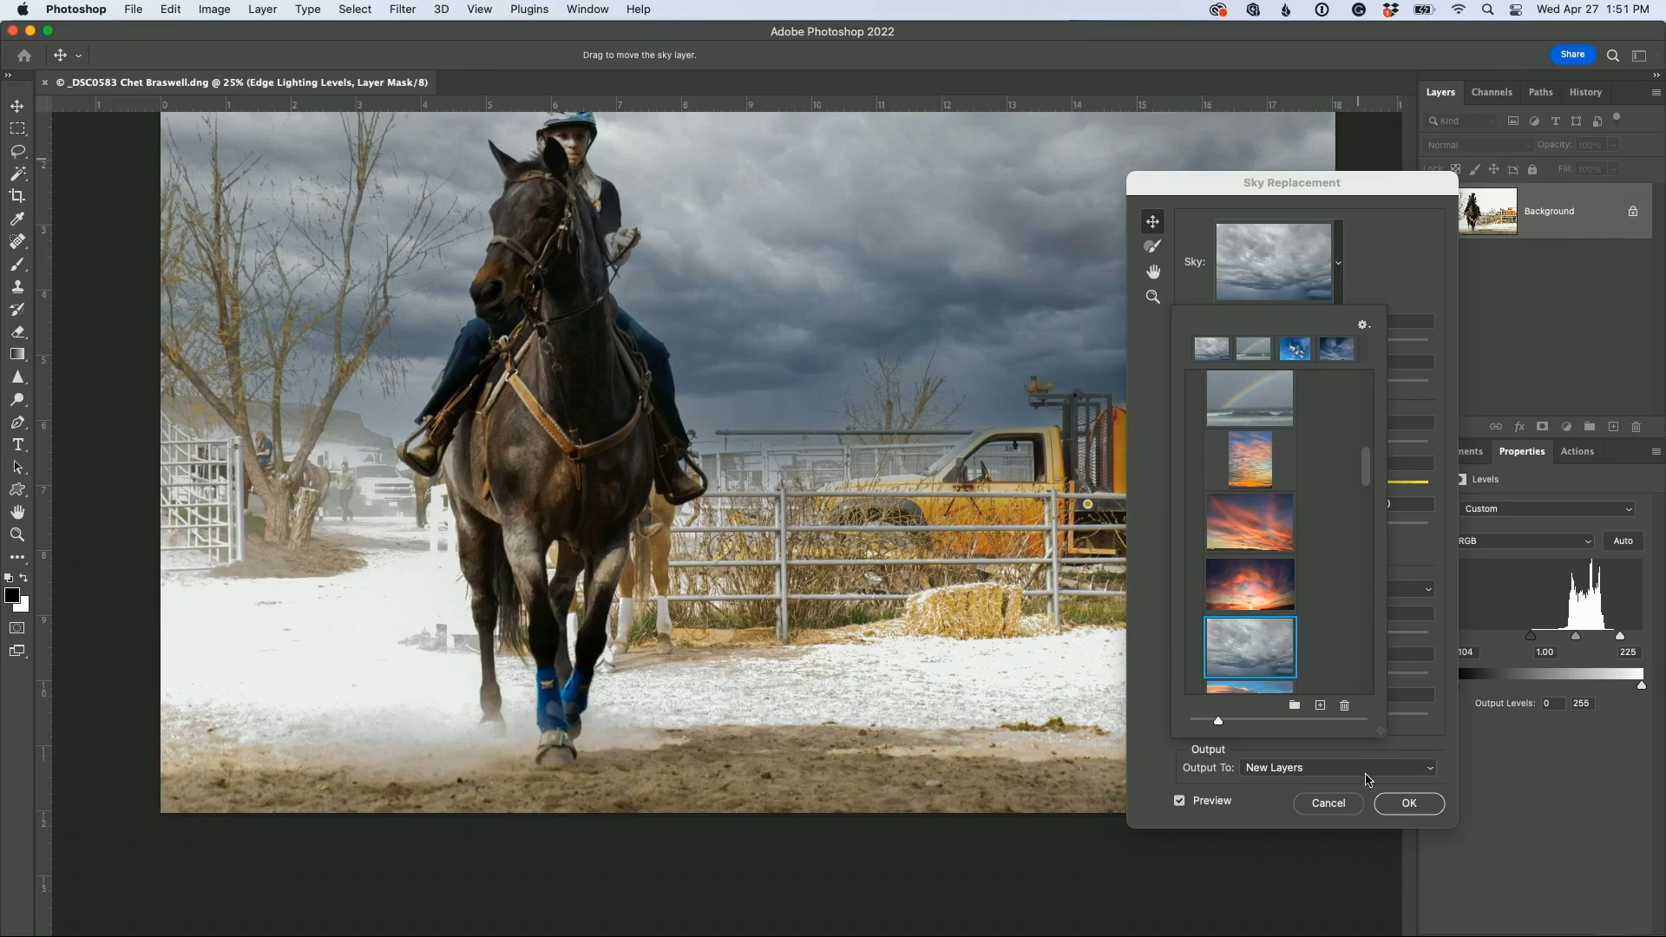
pyautogui.scroll(-2, 1318, 615)
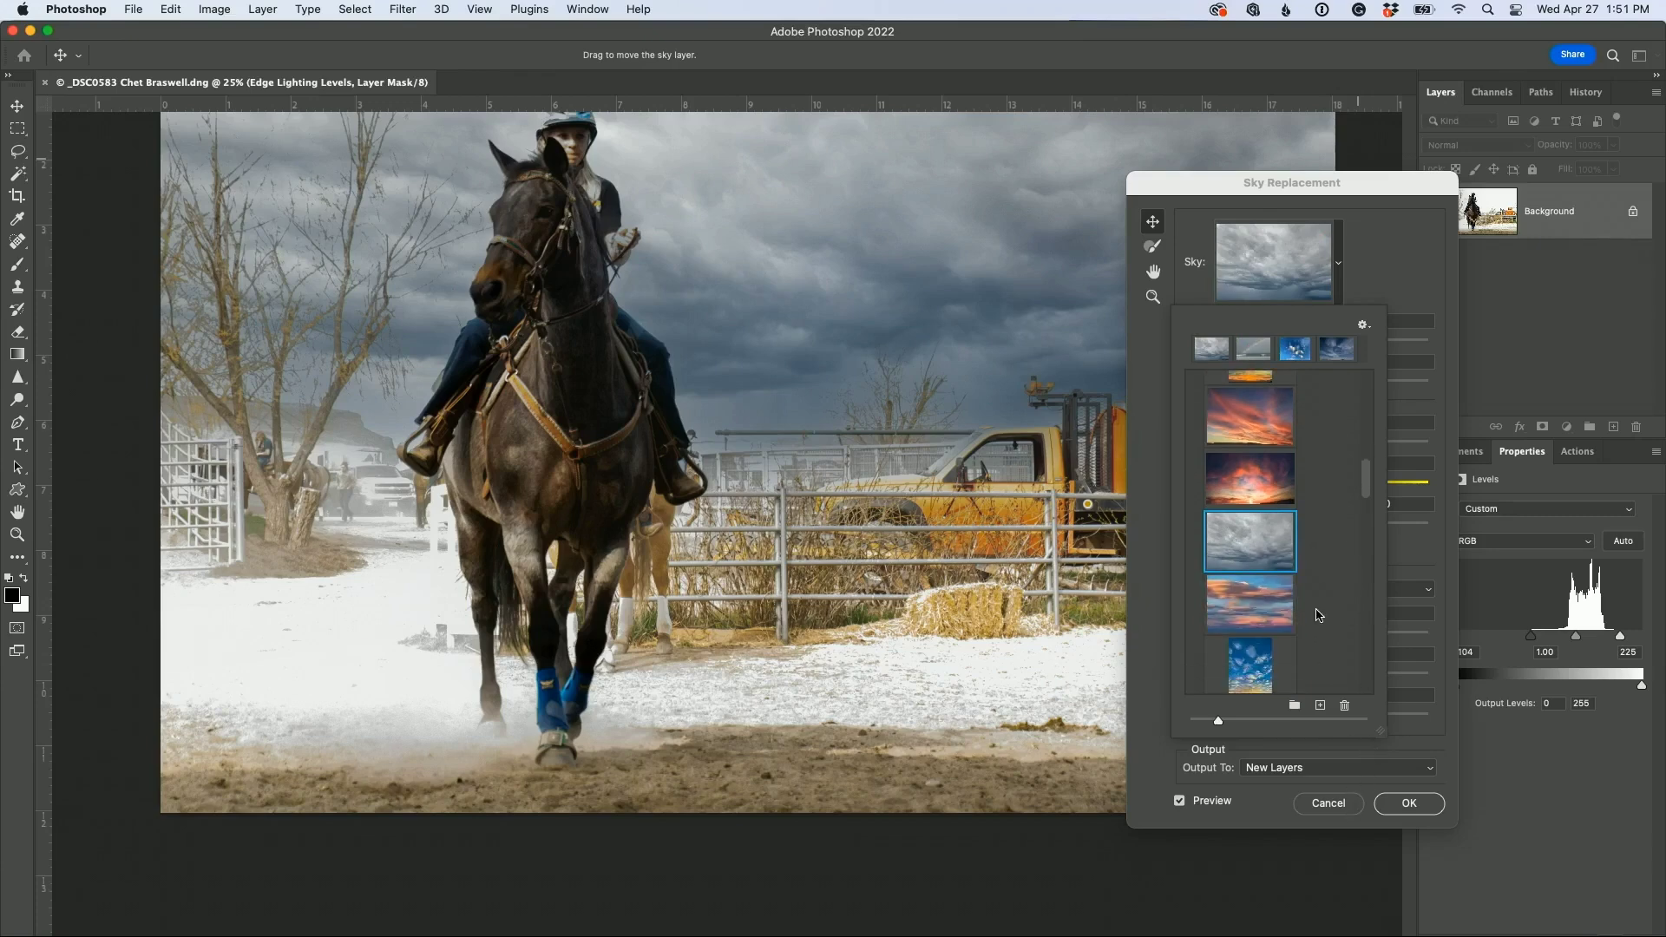
pyautogui.scroll(-5, 1318, 616)
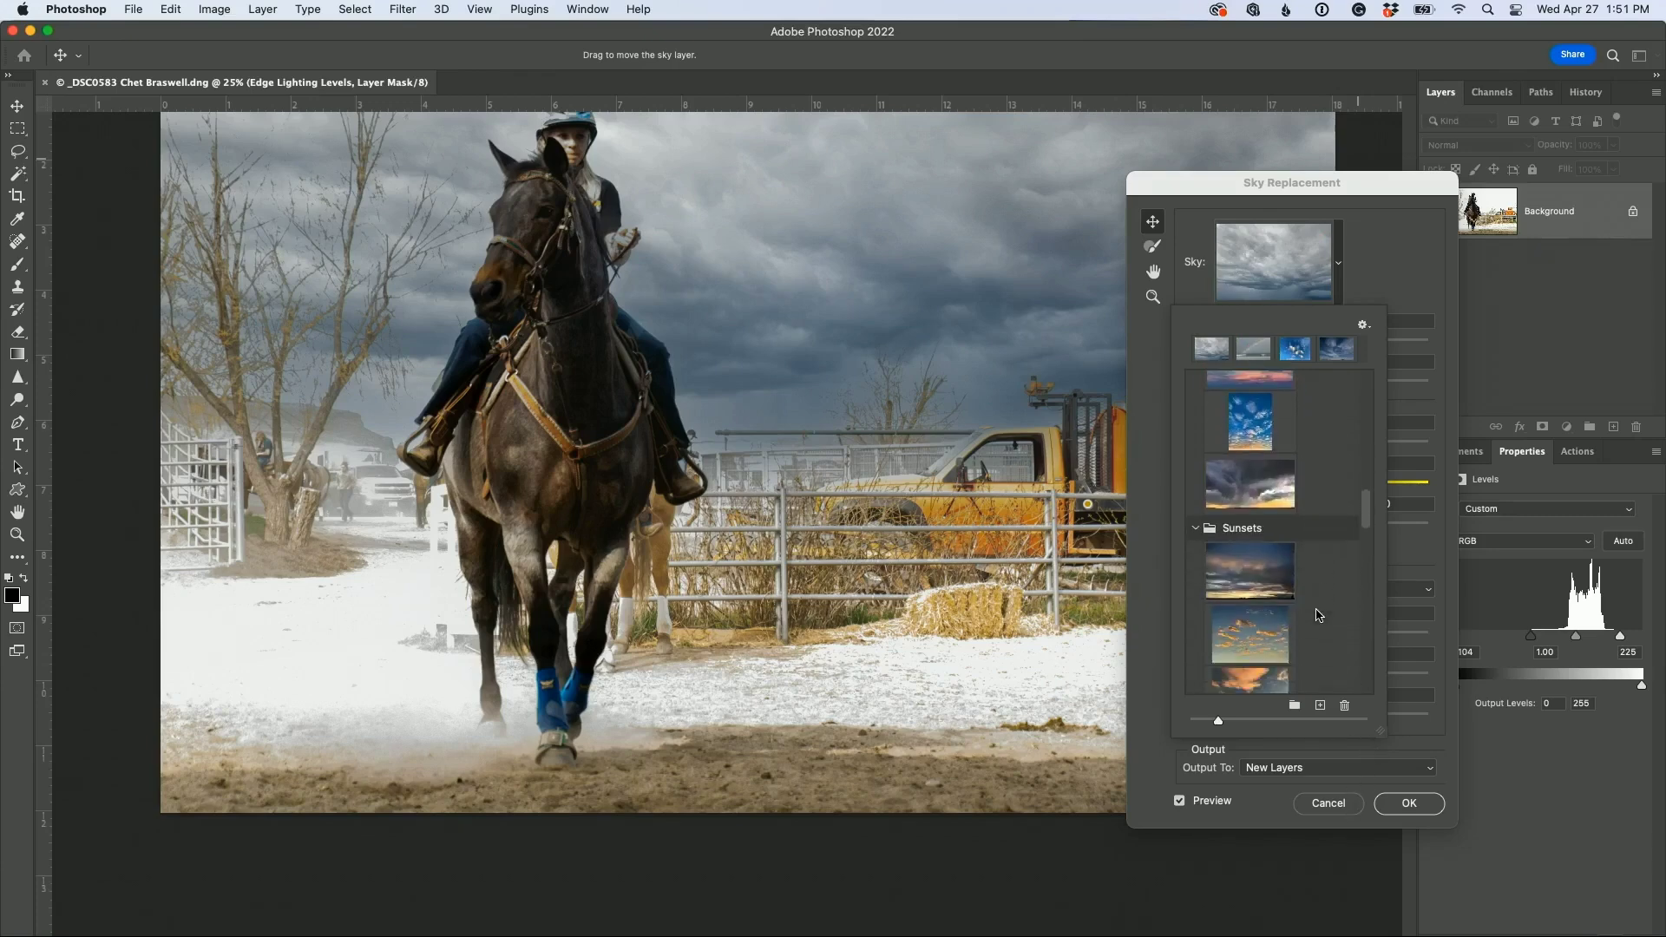
pyautogui.scroll(-4, 1318, 615)
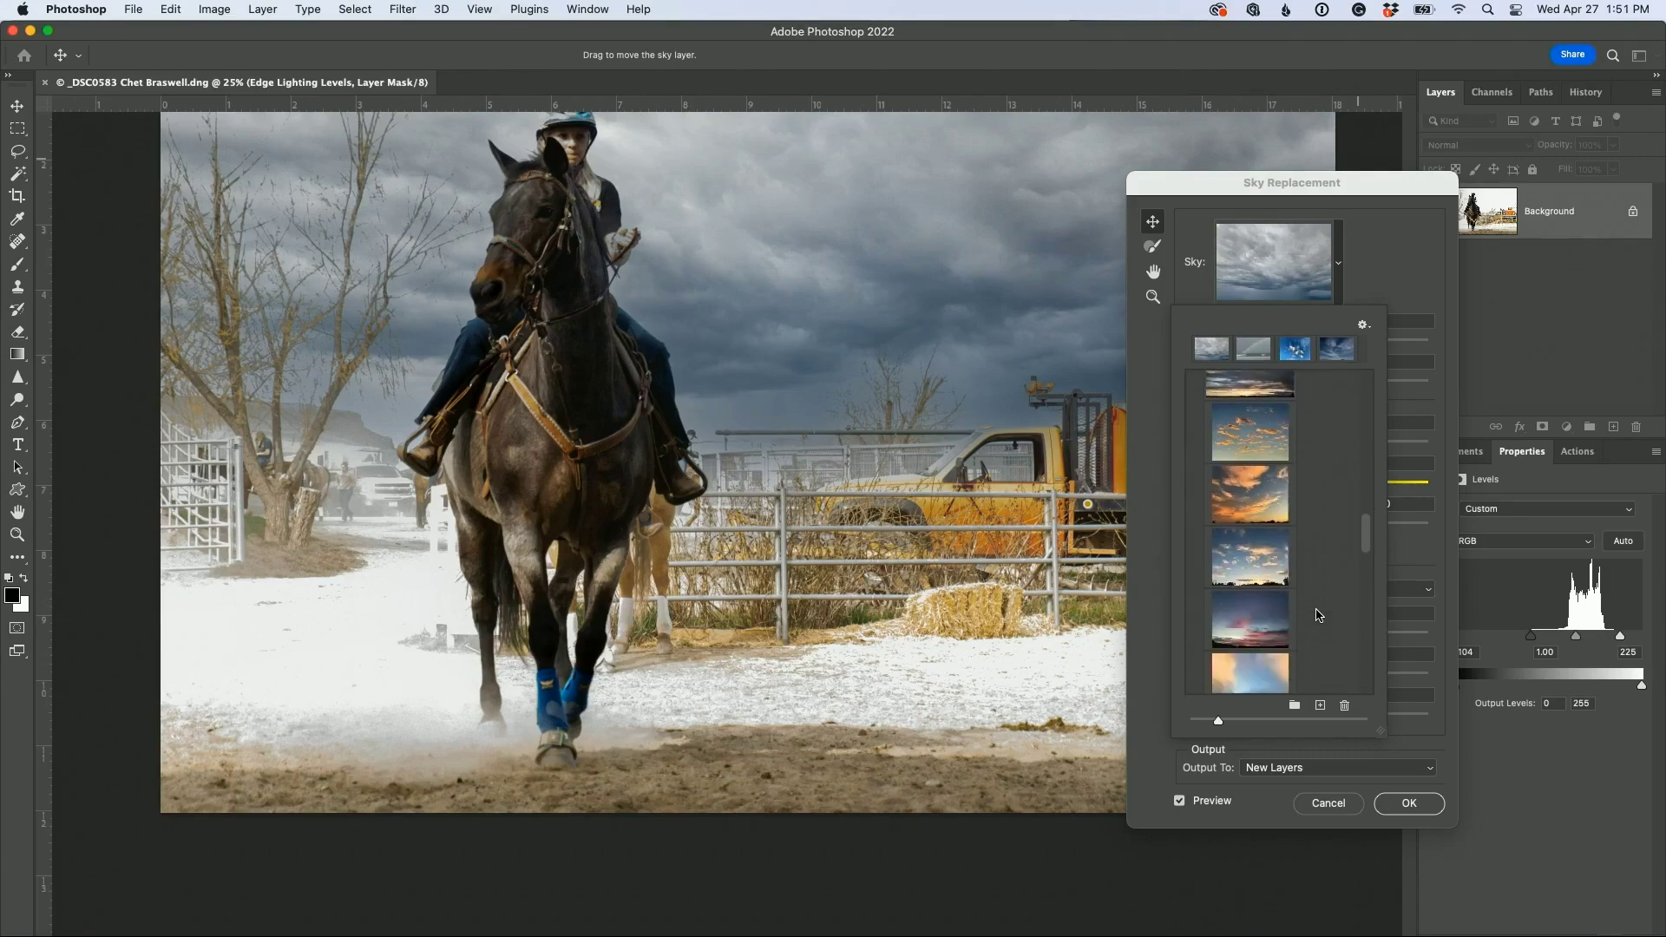
pyautogui.scroll(-1, 1318, 615)
pyautogui.click(1263, 610)
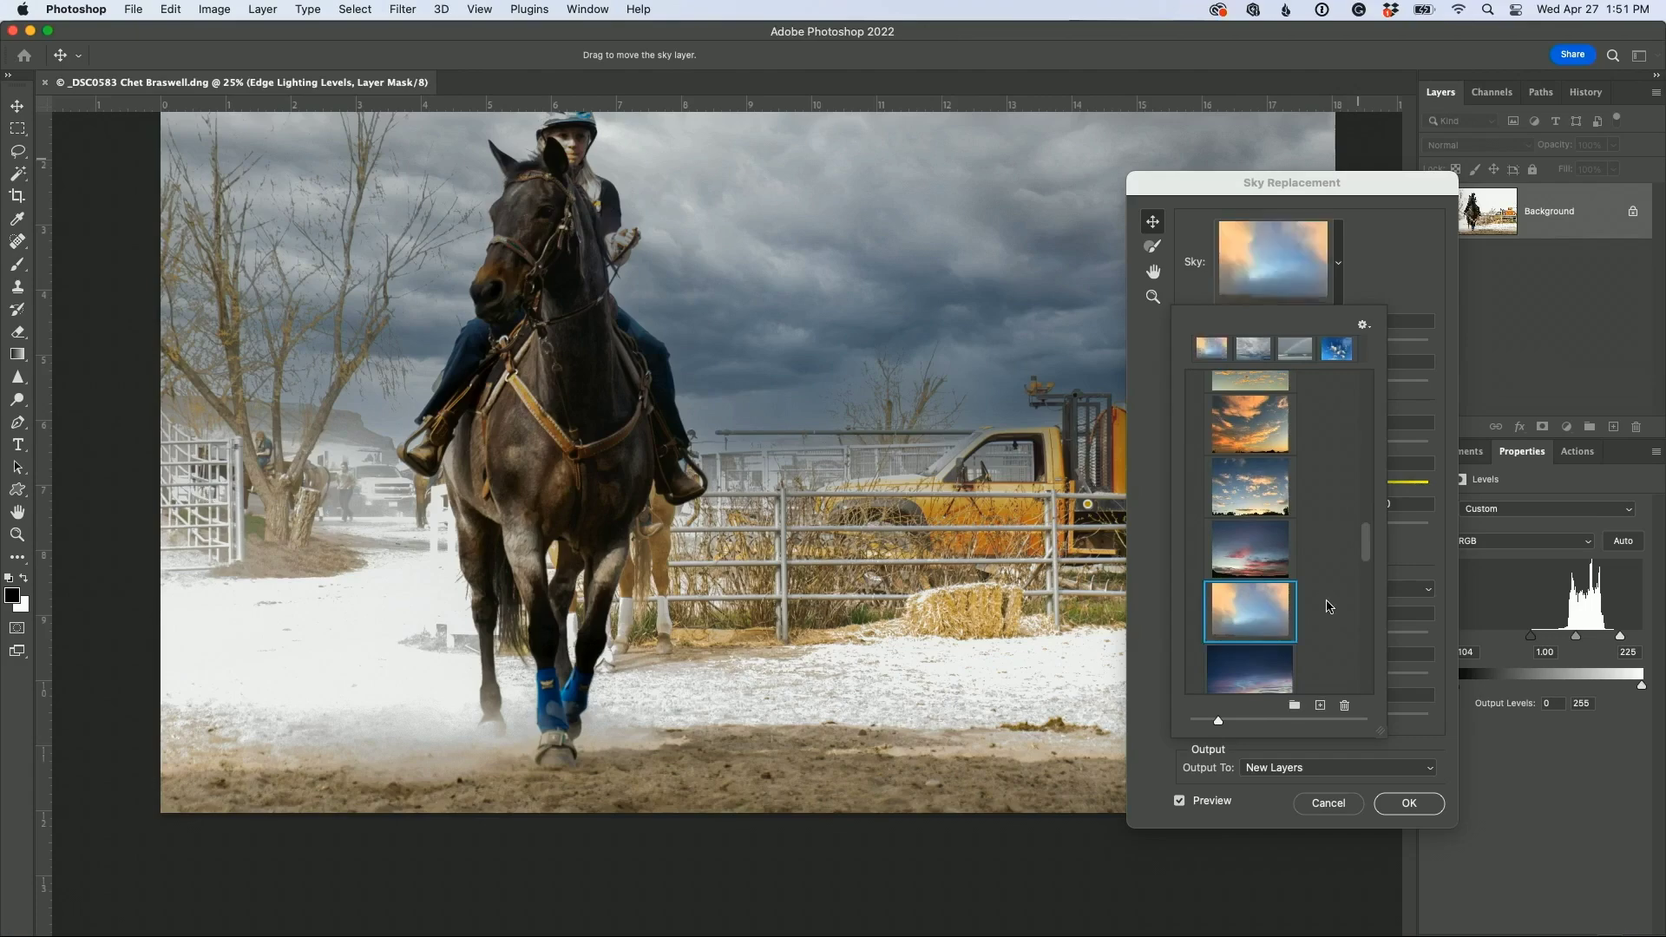
pyautogui.scroll(-2, 1332, 598)
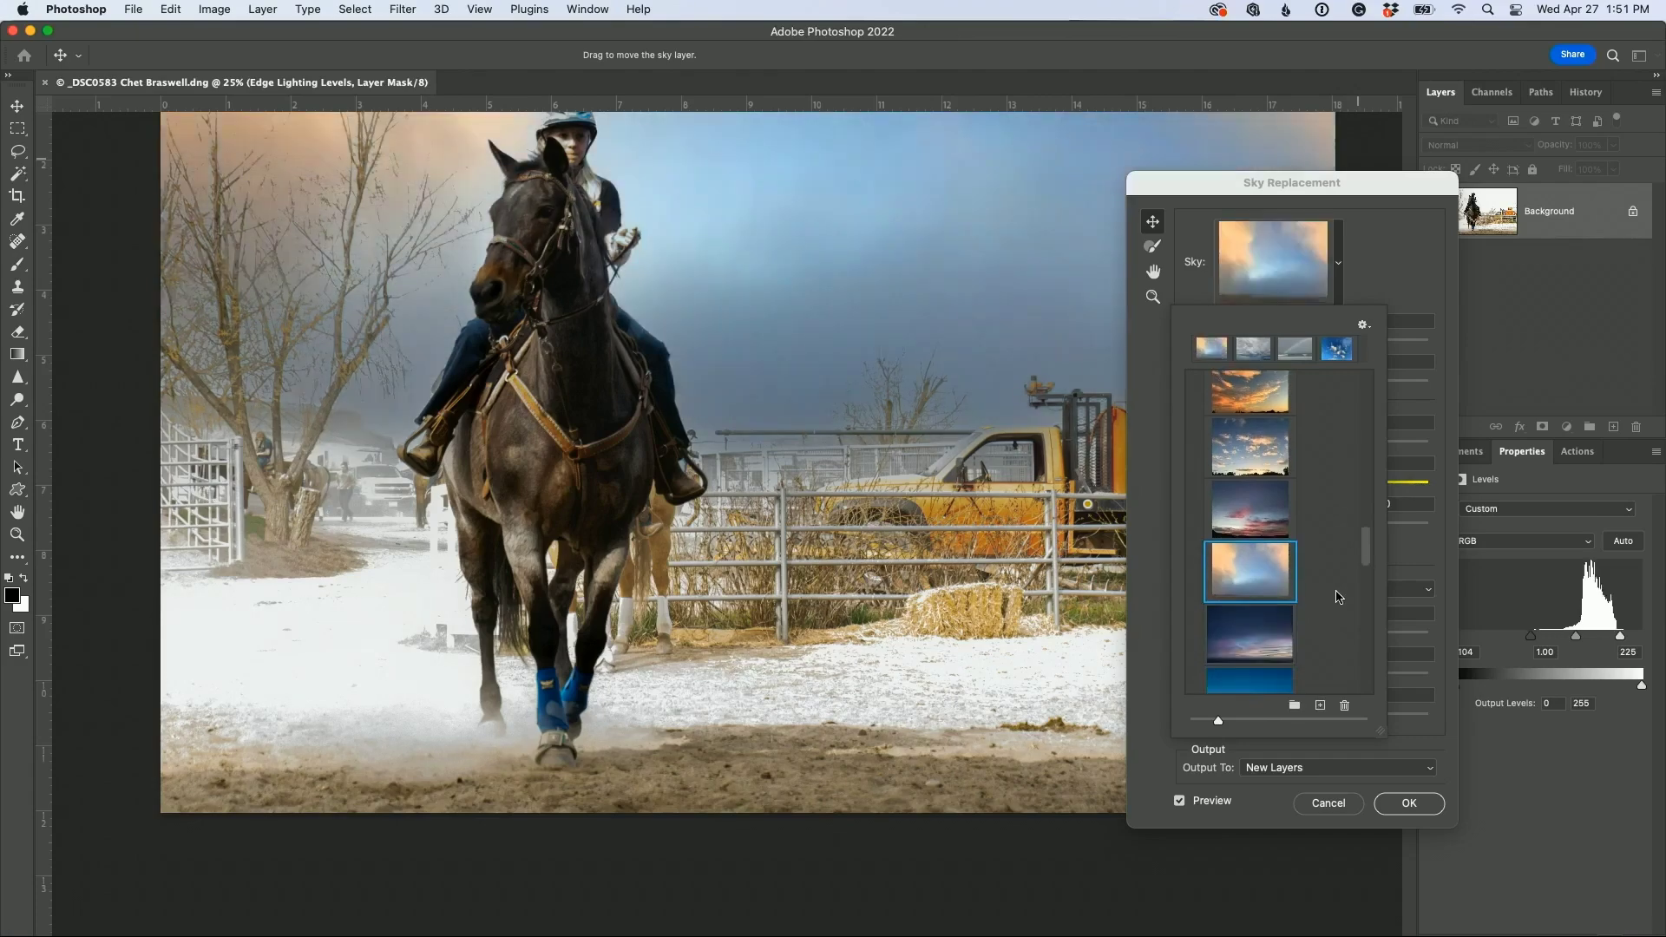
pyautogui.click(1254, 618)
# Step: Try the orange-cloud sunset sky, then settle on the grey stormy cloud preset
pyautogui.scroll(1, 1346, 583)
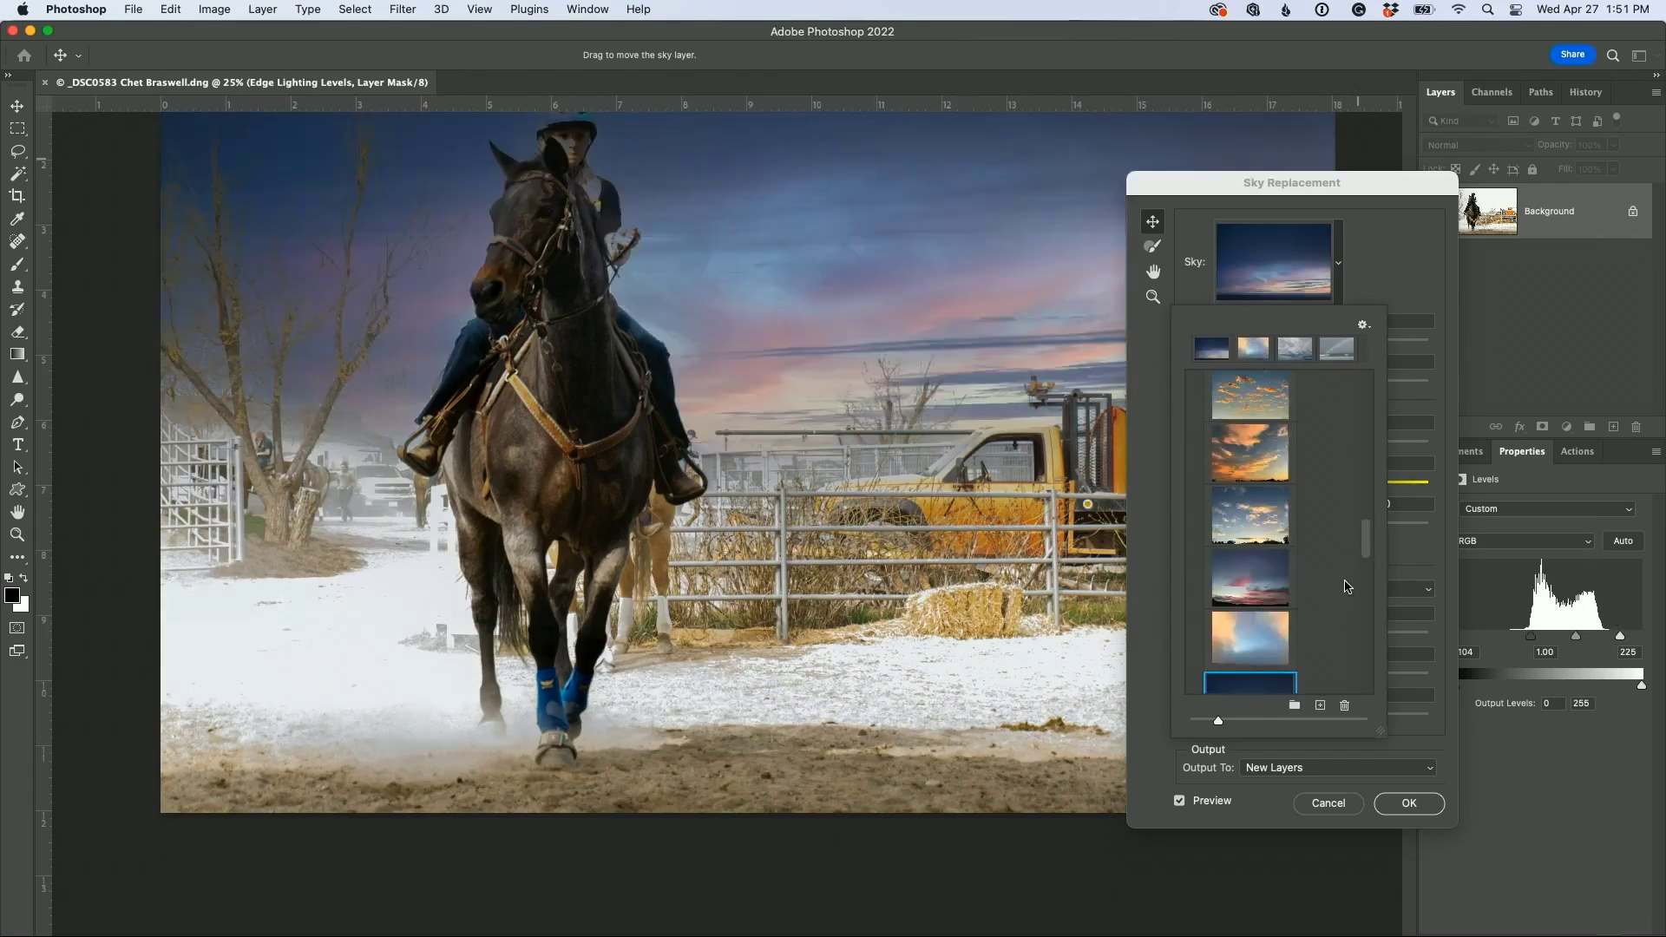
pyautogui.scroll(1, 1346, 587)
pyautogui.scroll(1, 1310, 559)
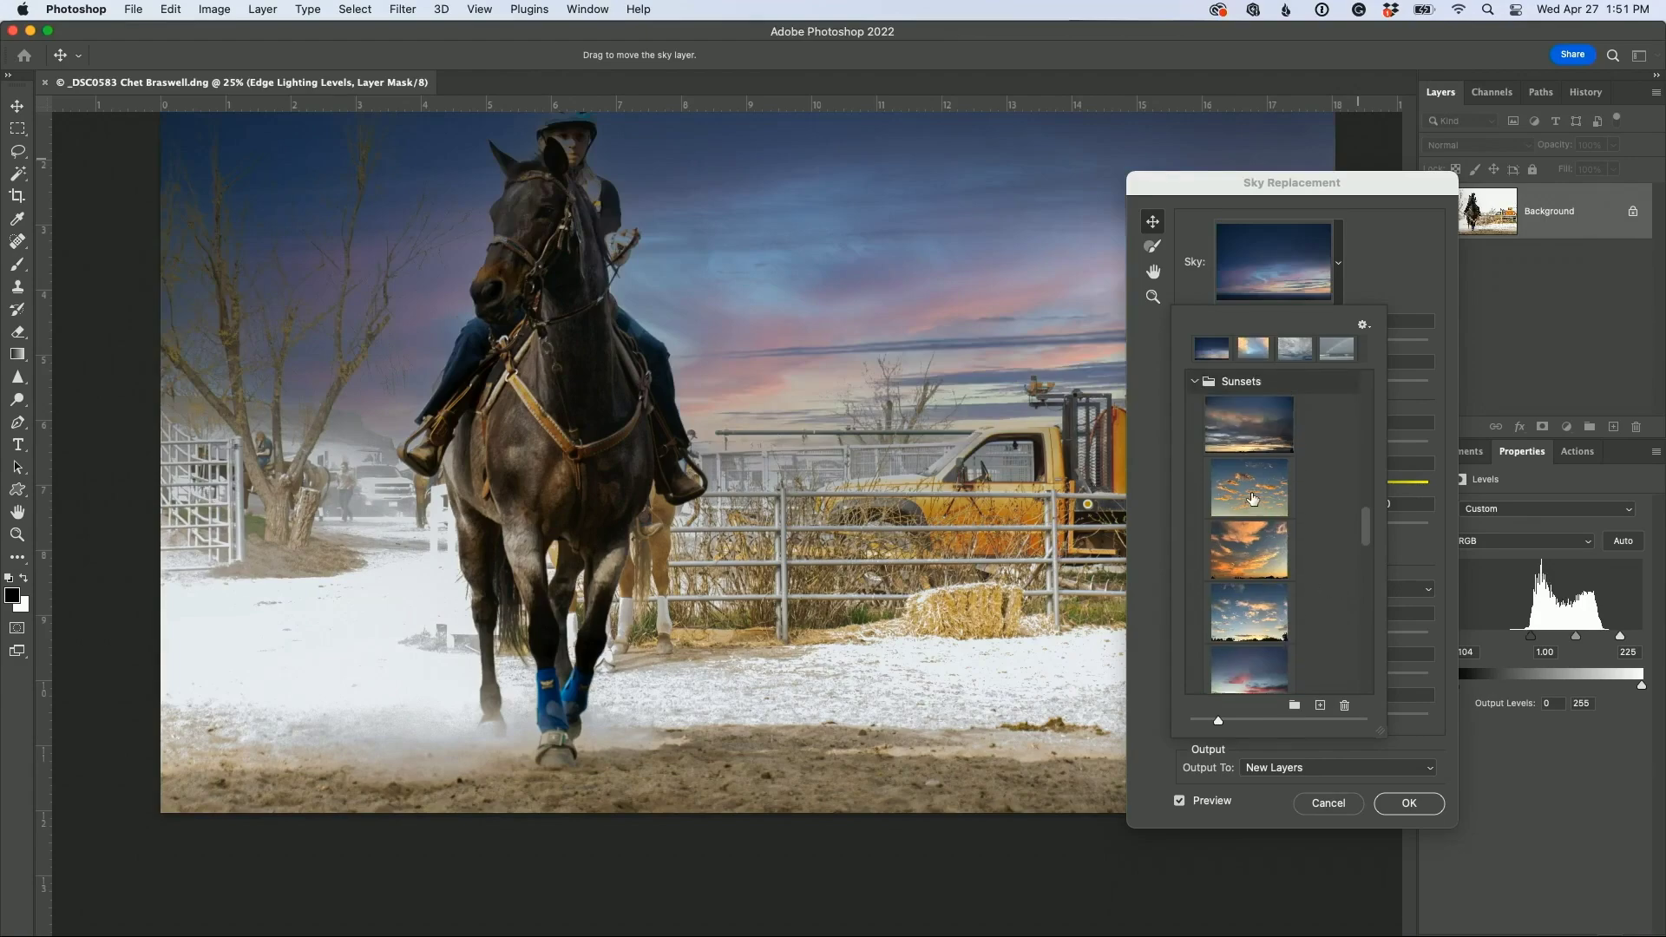
pyautogui.click(1252, 499)
pyautogui.scroll(2, 1310, 508)
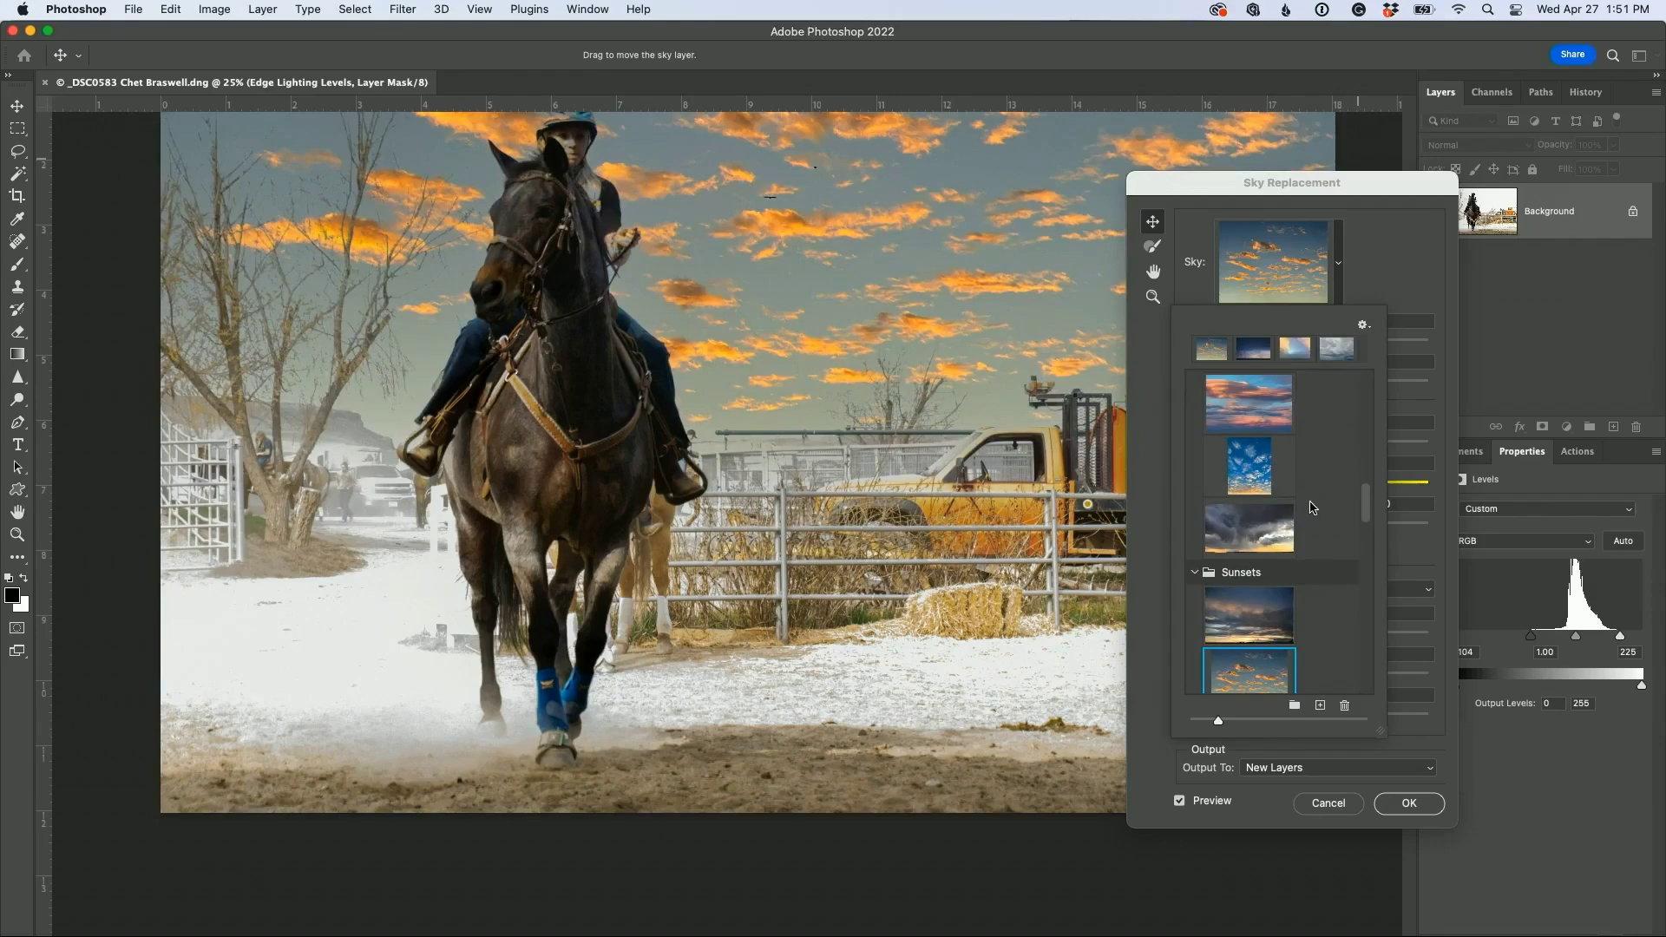
pyautogui.scroll(2, 1310, 511)
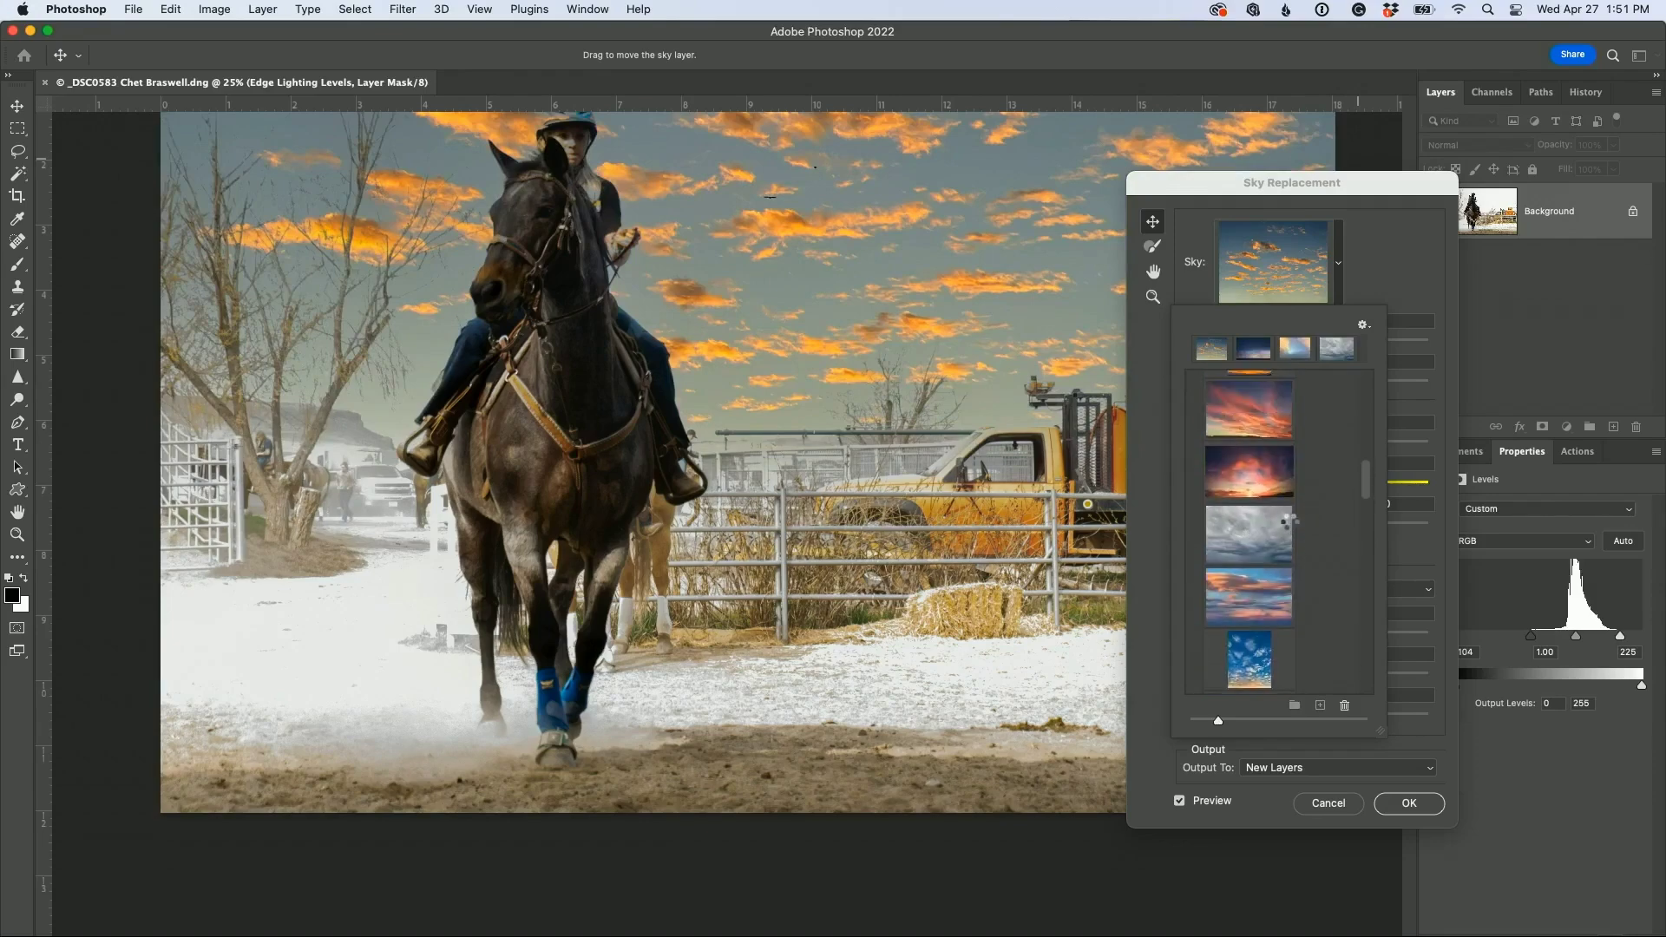
pyautogui.click(1290, 521)
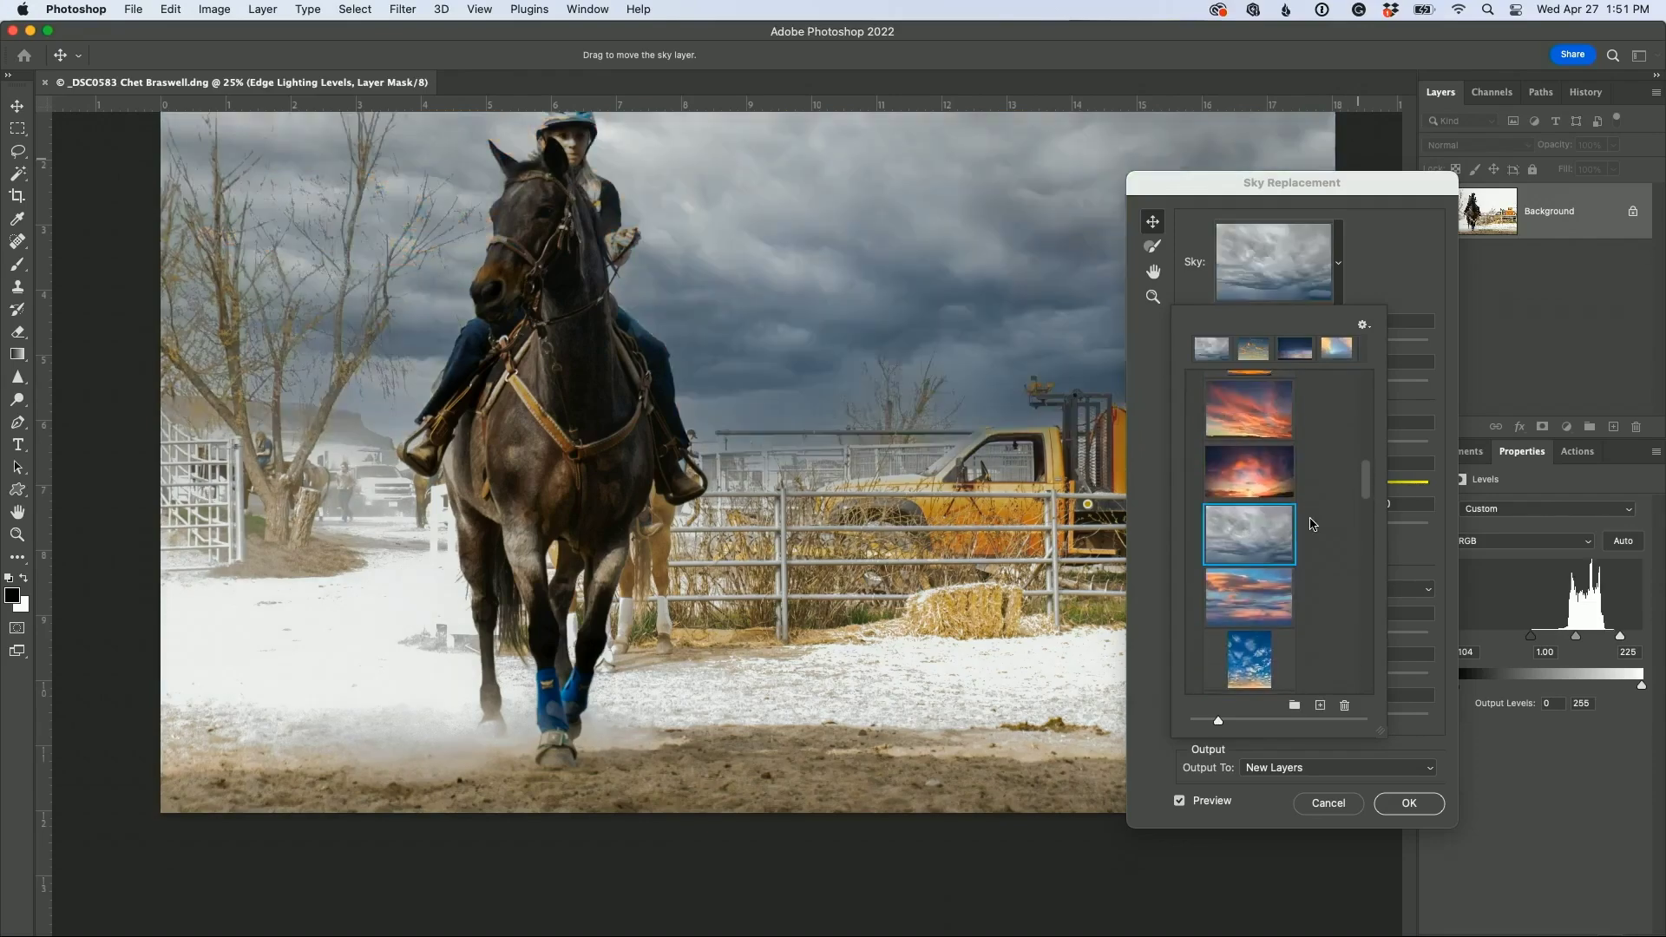
# Step: Confirm the stormy sky, fade the Sky Replacement Group to 50% opacity, and flatten the image
pyautogui.click(1401, 804)
pyautogui.click(1404, 803)
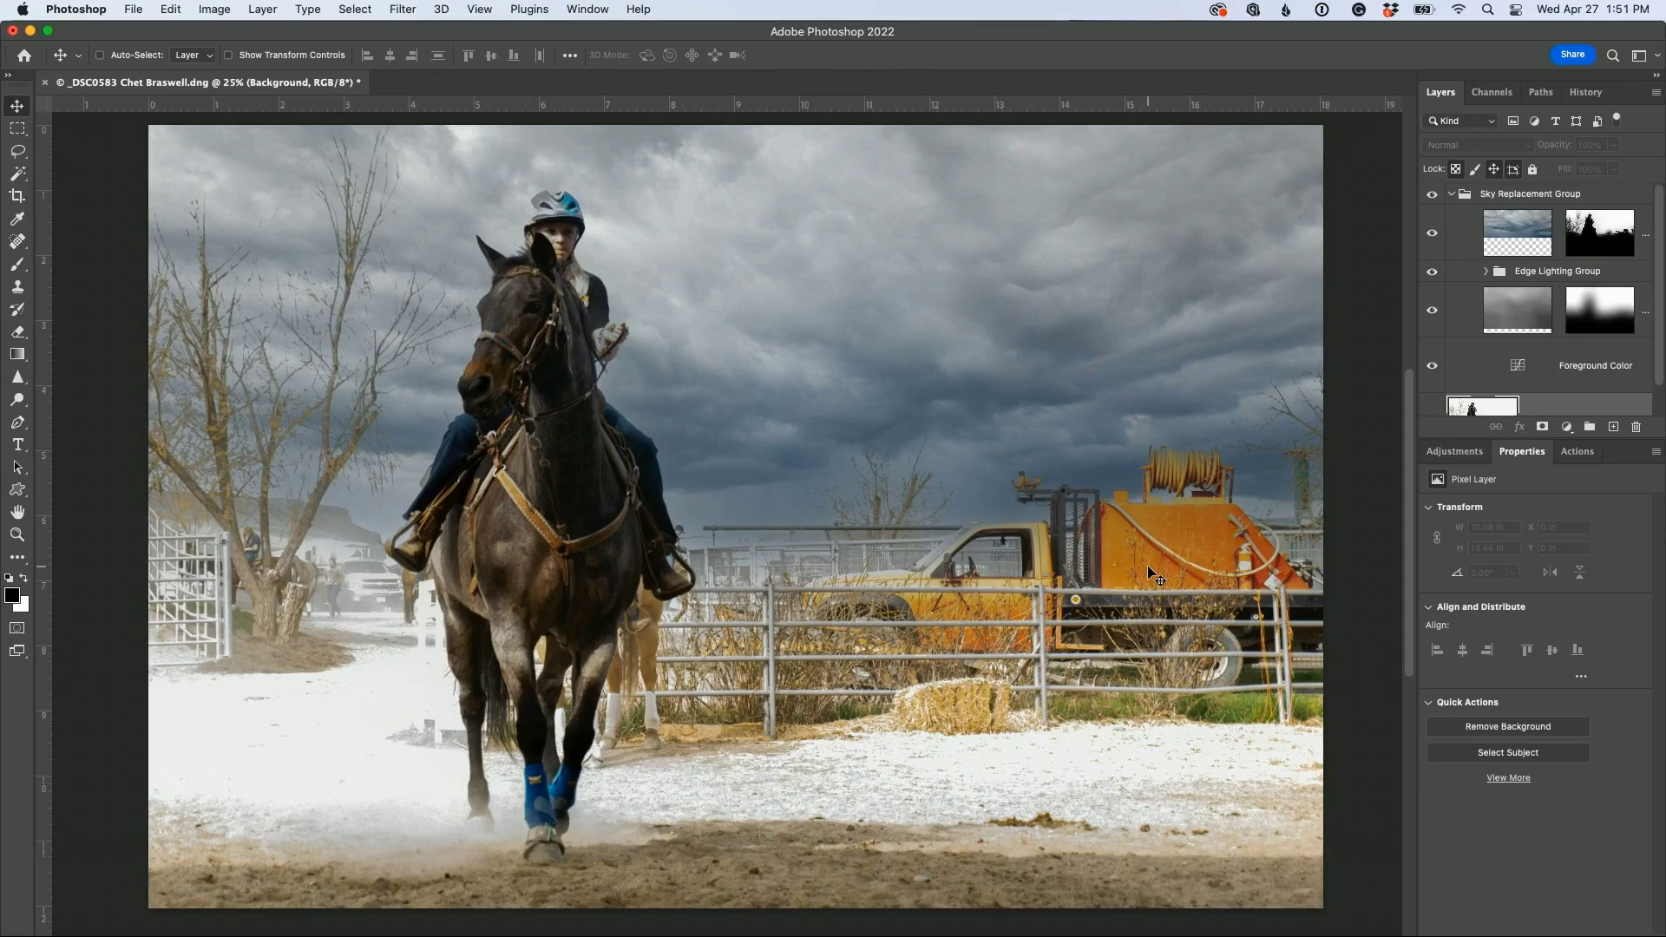
pyautogui.click(1514, 196)
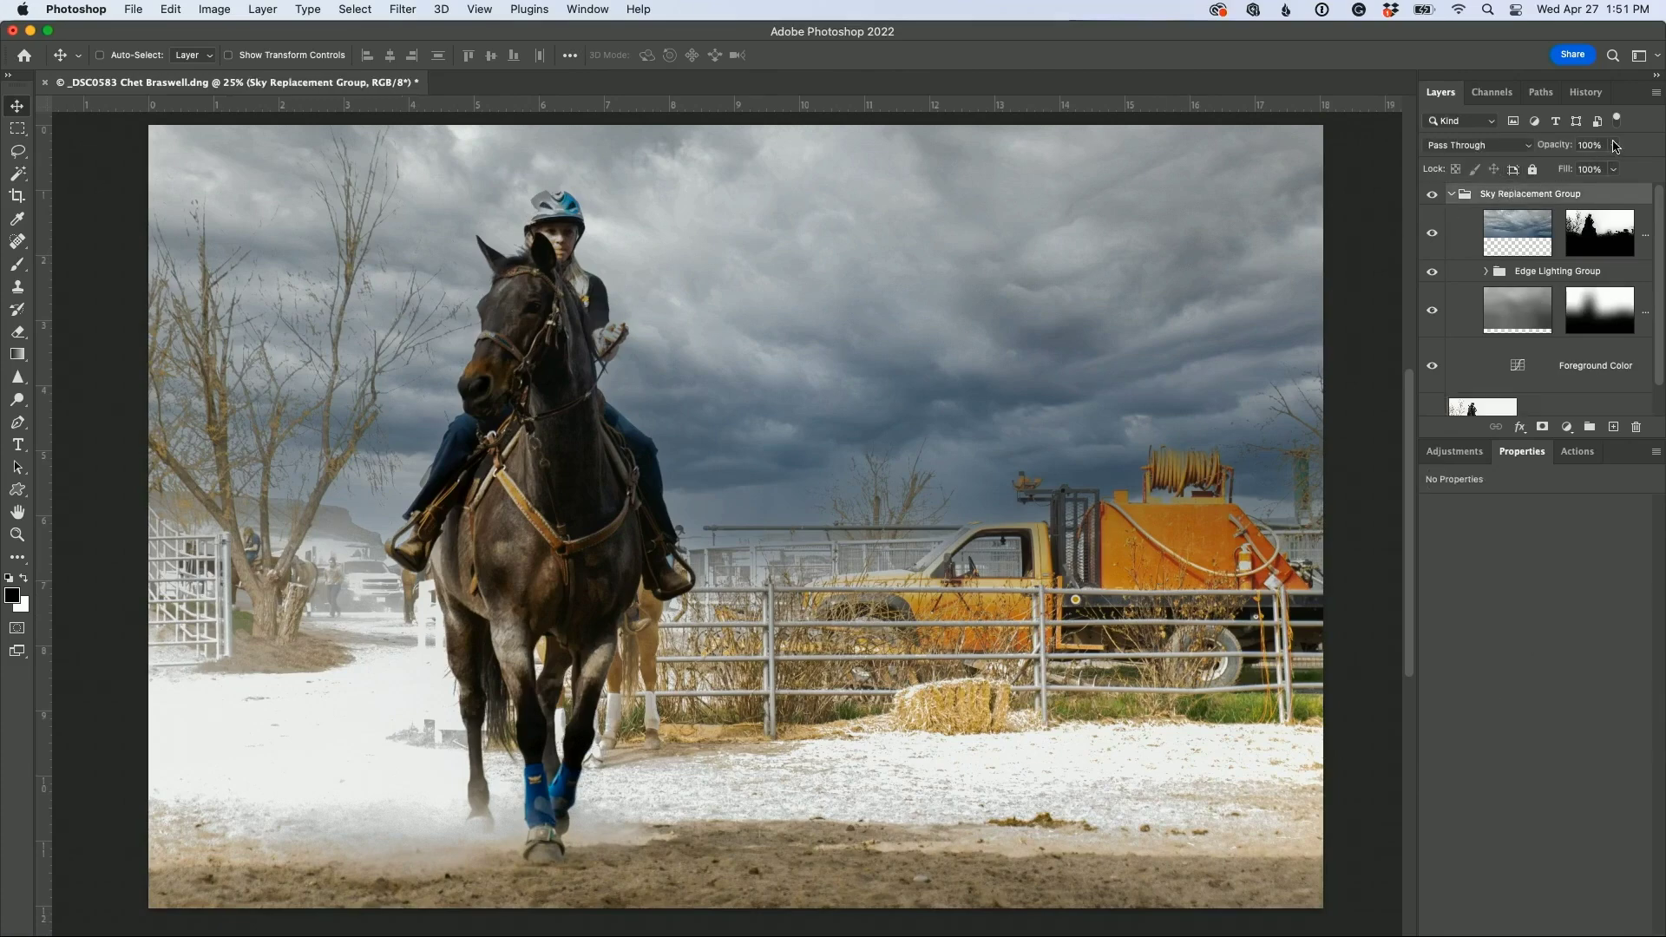
pyautogui.click(1613, 145)
pyautogui.moveTo(1618, 166); pyautogui.dragTo(1574, 171)
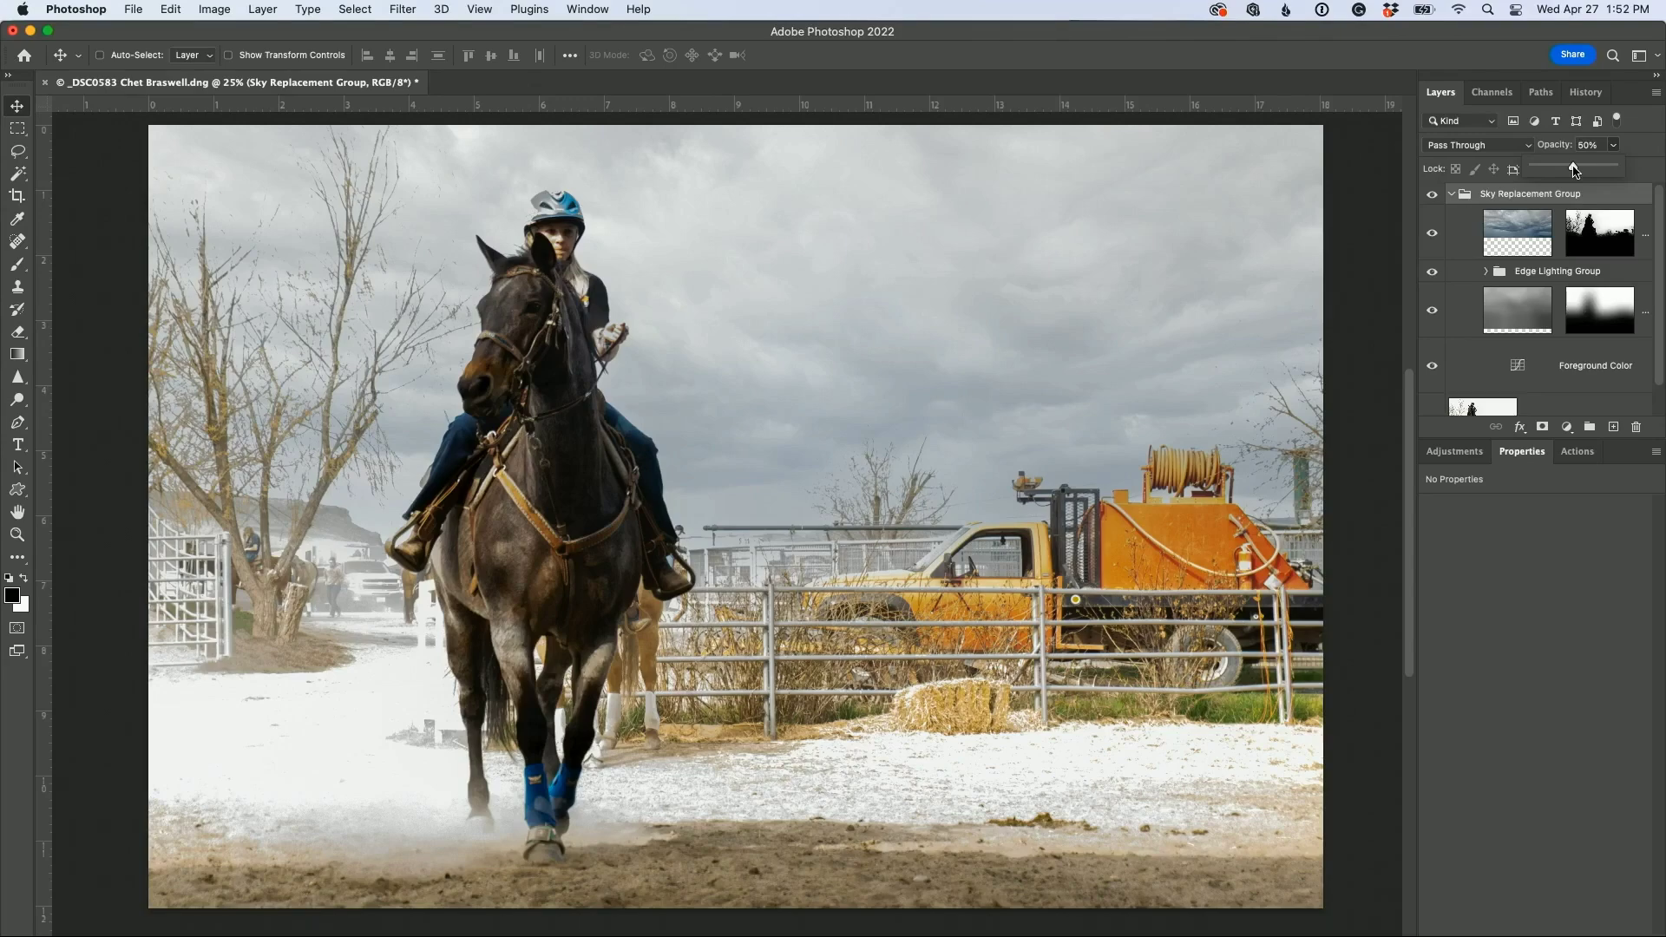
pyautogui.click(1655, 93)
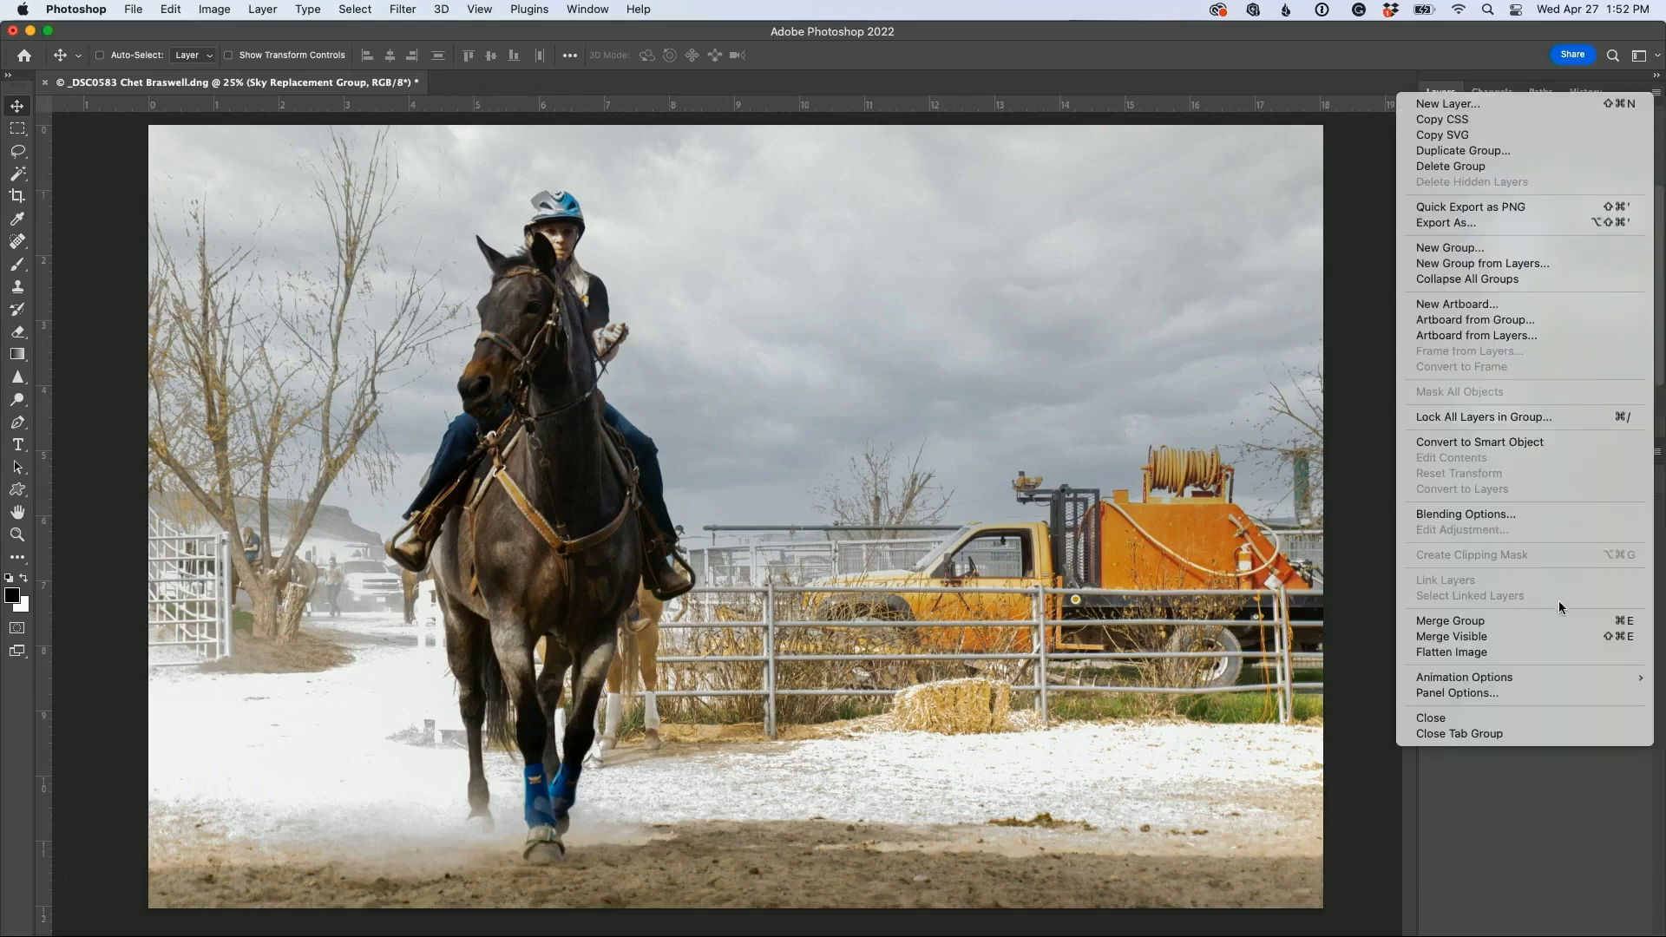
pyautogui.click(1549, 652)
# Step: In the Camera Raw Filter, apply the Vintage 02 profile and raise its amount to 104
pyautogui.click(403, 9)
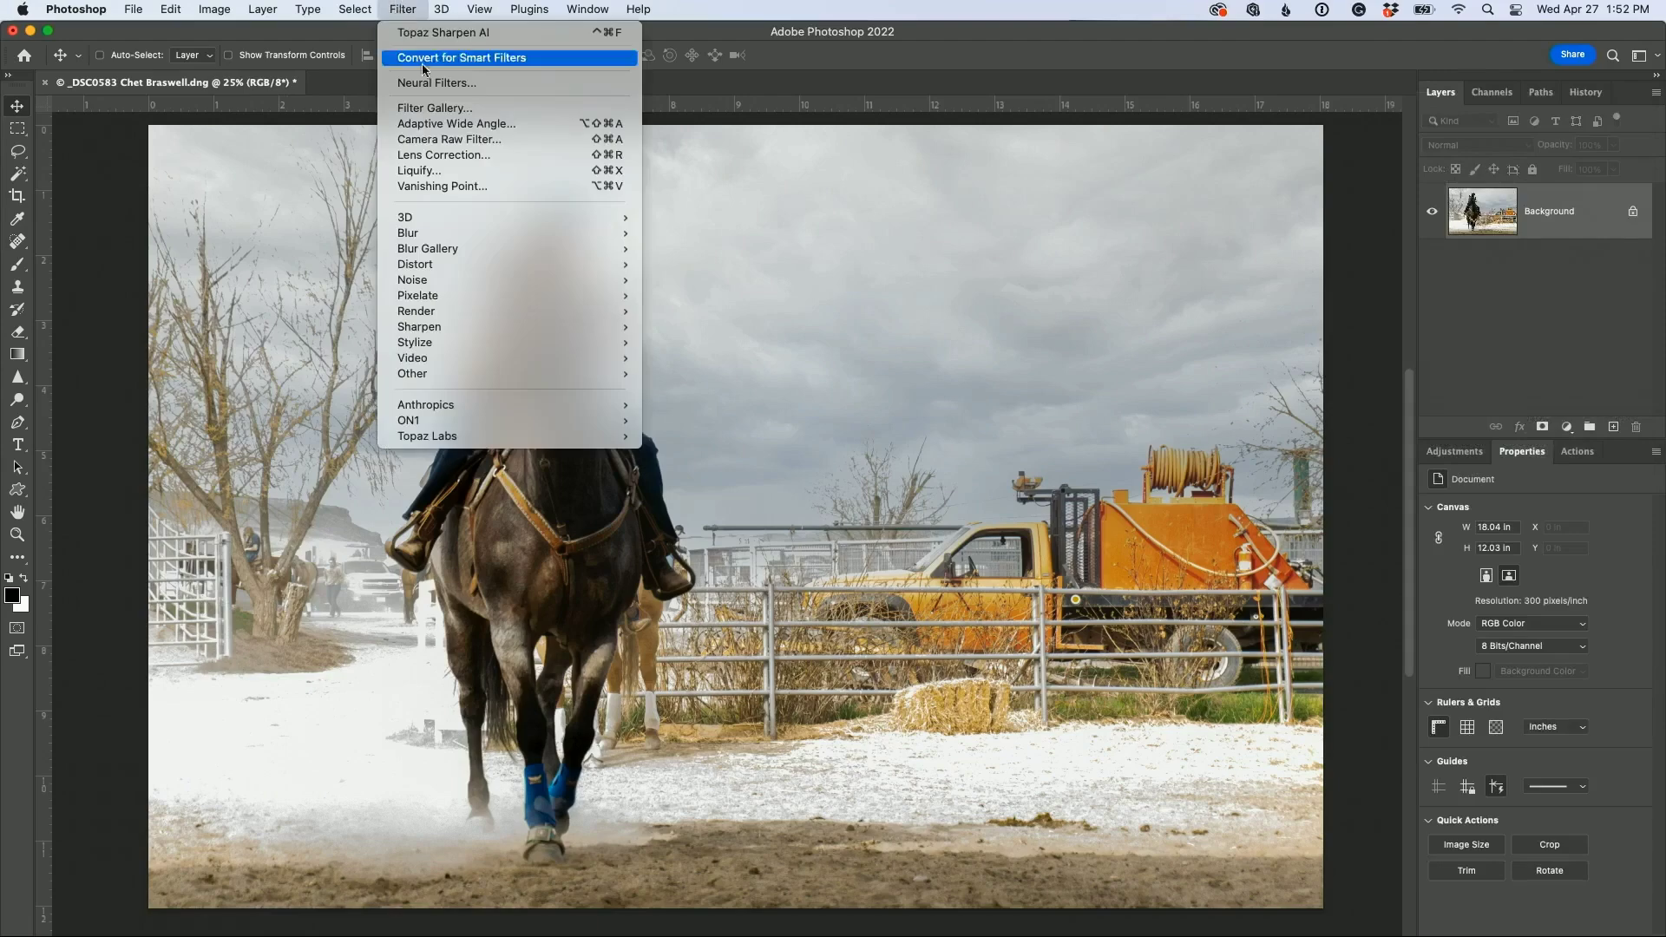
pyautogui.click(475, 140)
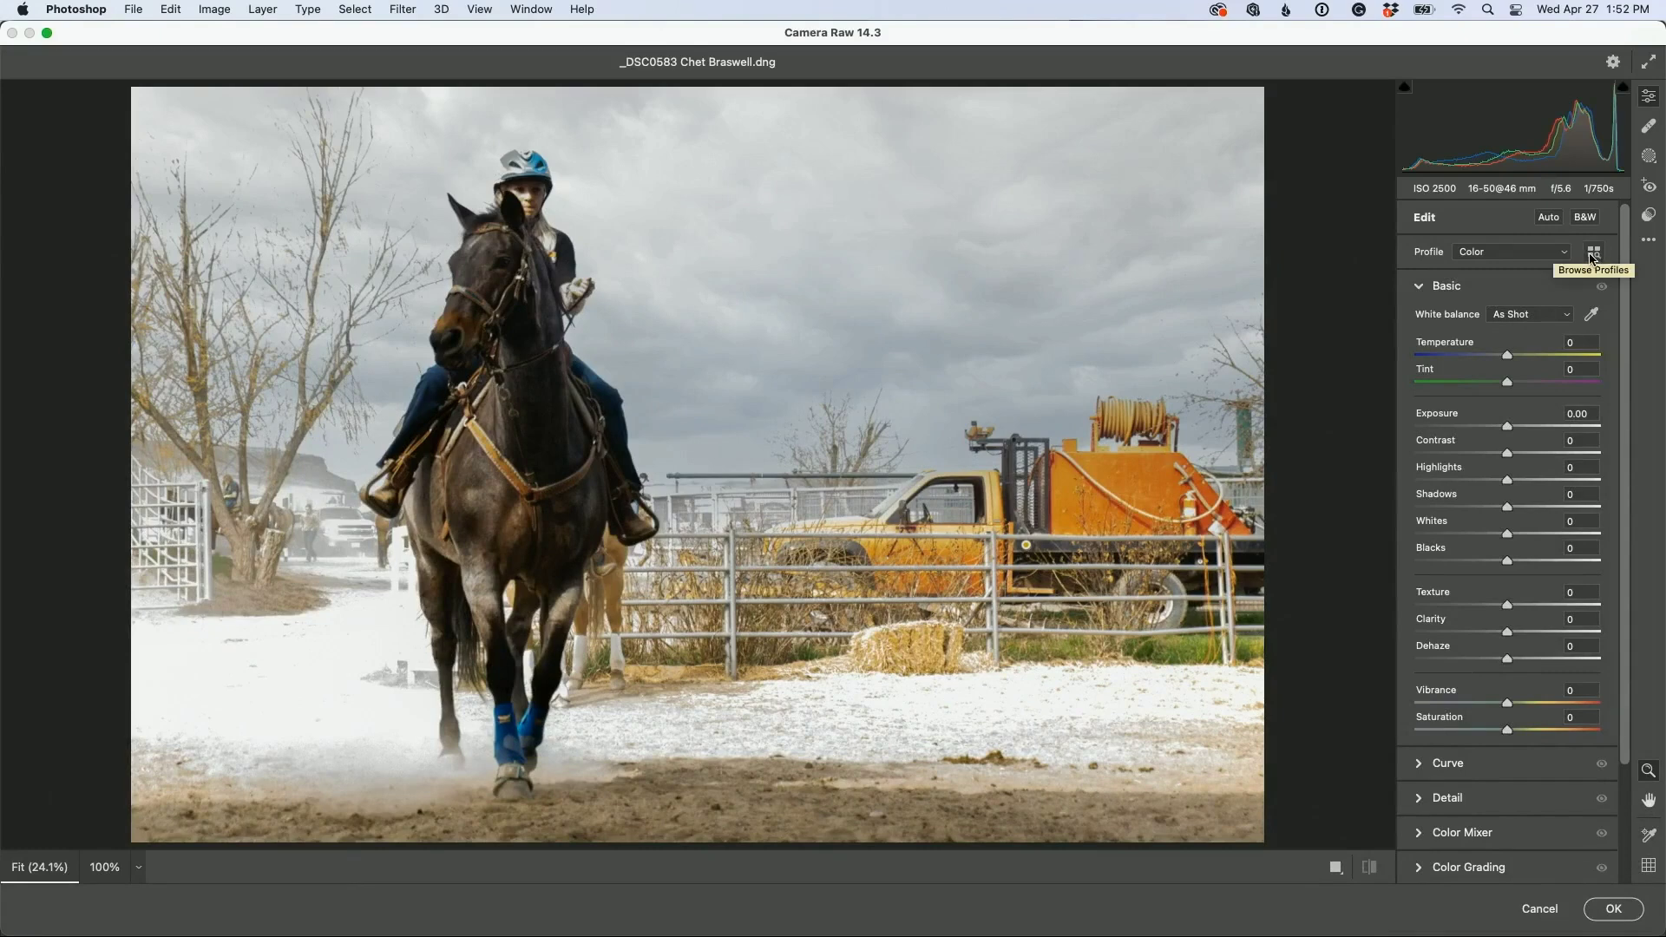
pyautogui.click(1592, 254)
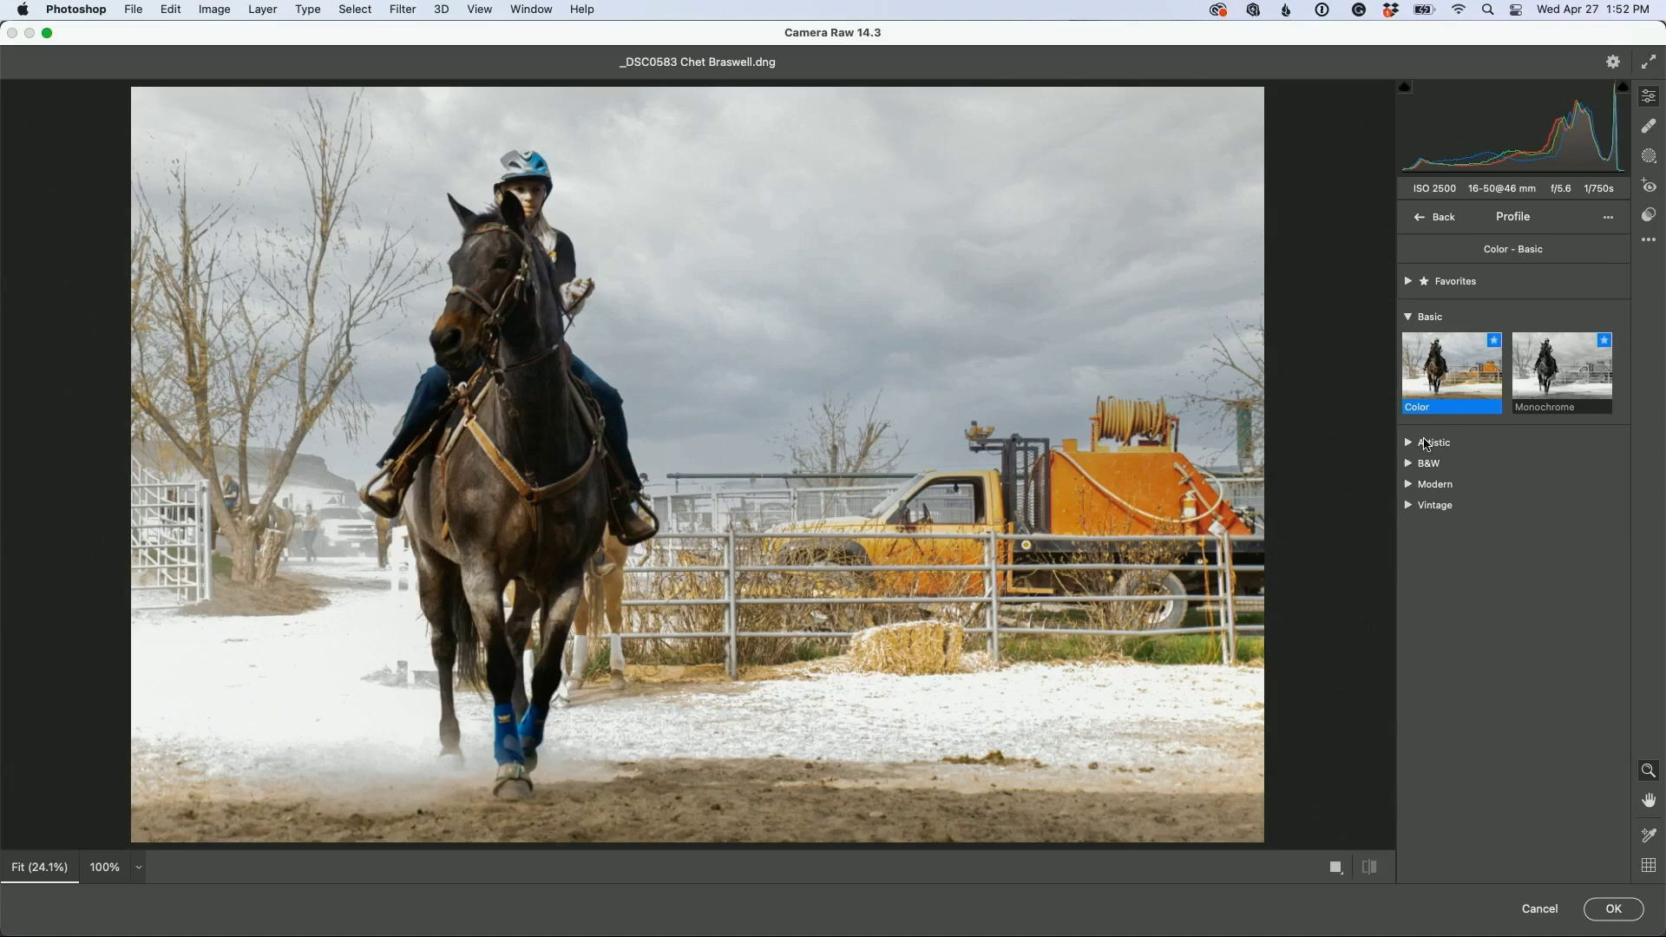
pyautogui.click(1417, 442)
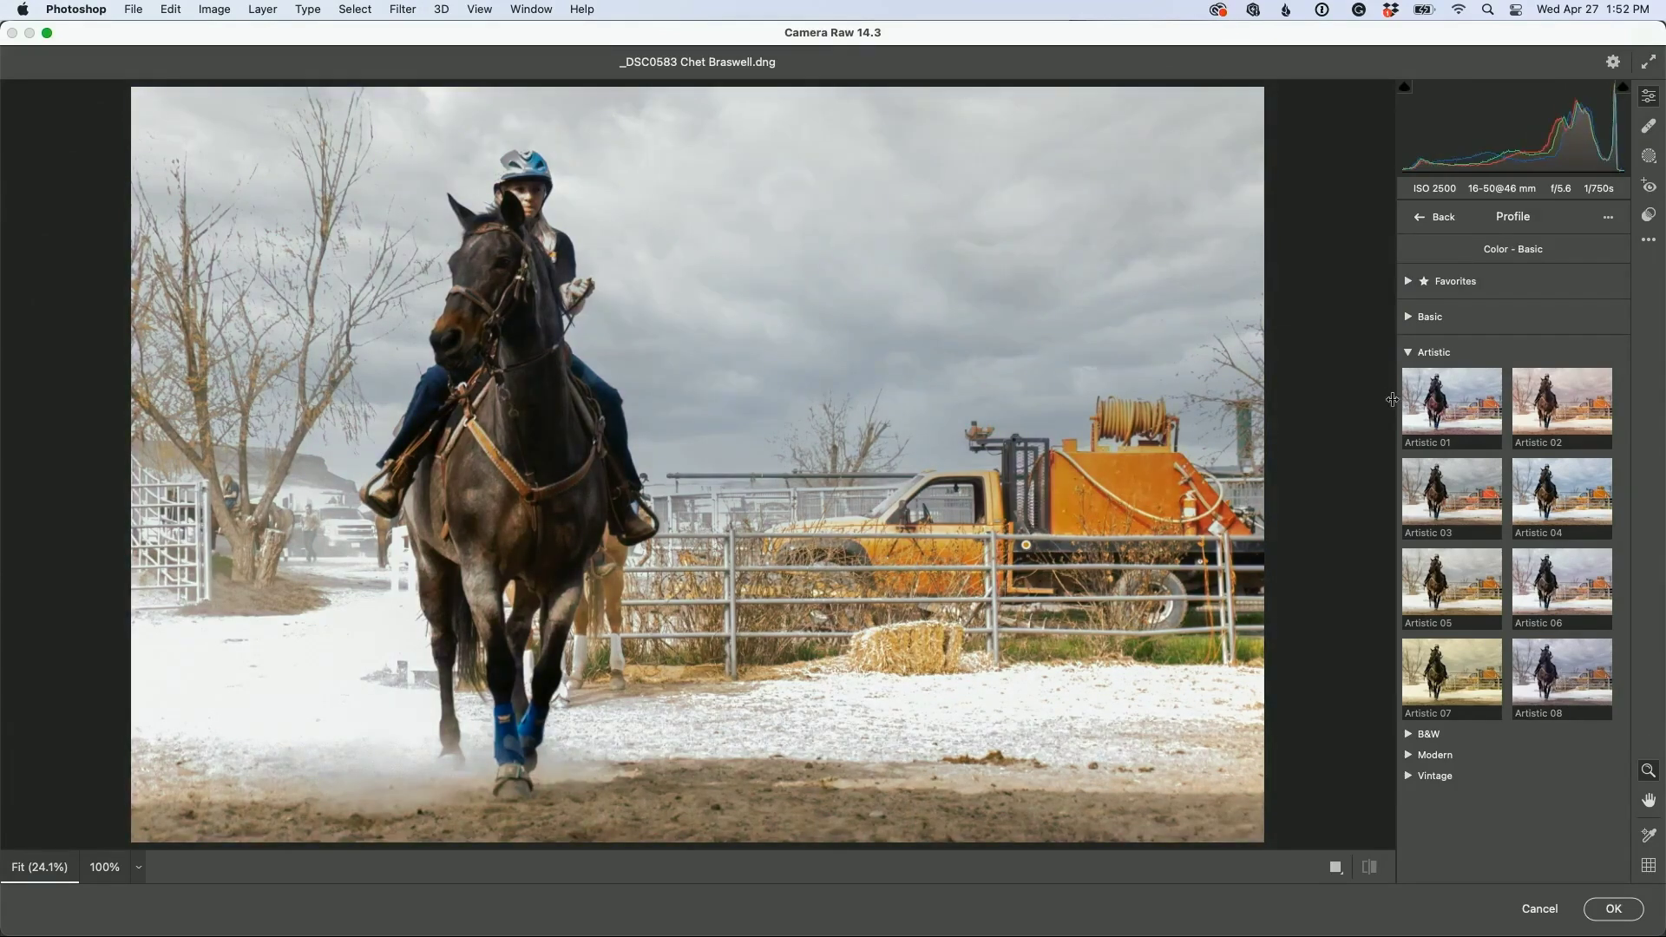
pyautogui.click(1409, 353)
pyautogui.click(1409, 395)
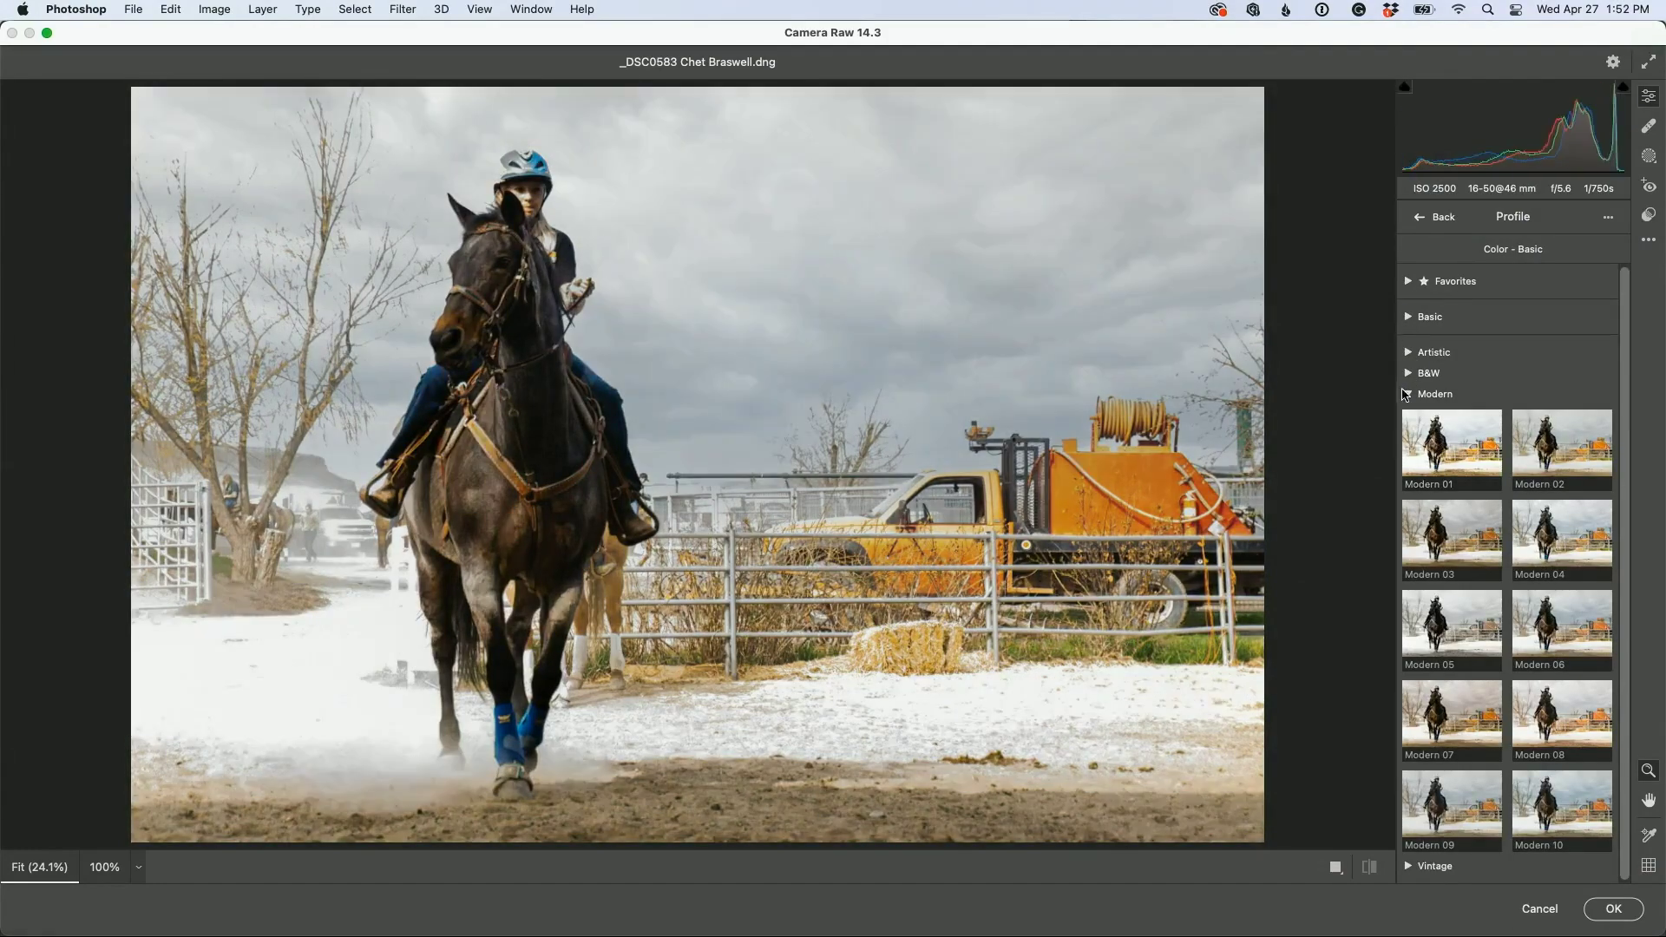
pyautogui.click(1409, 395)
pyautogui.click(1409, 415)
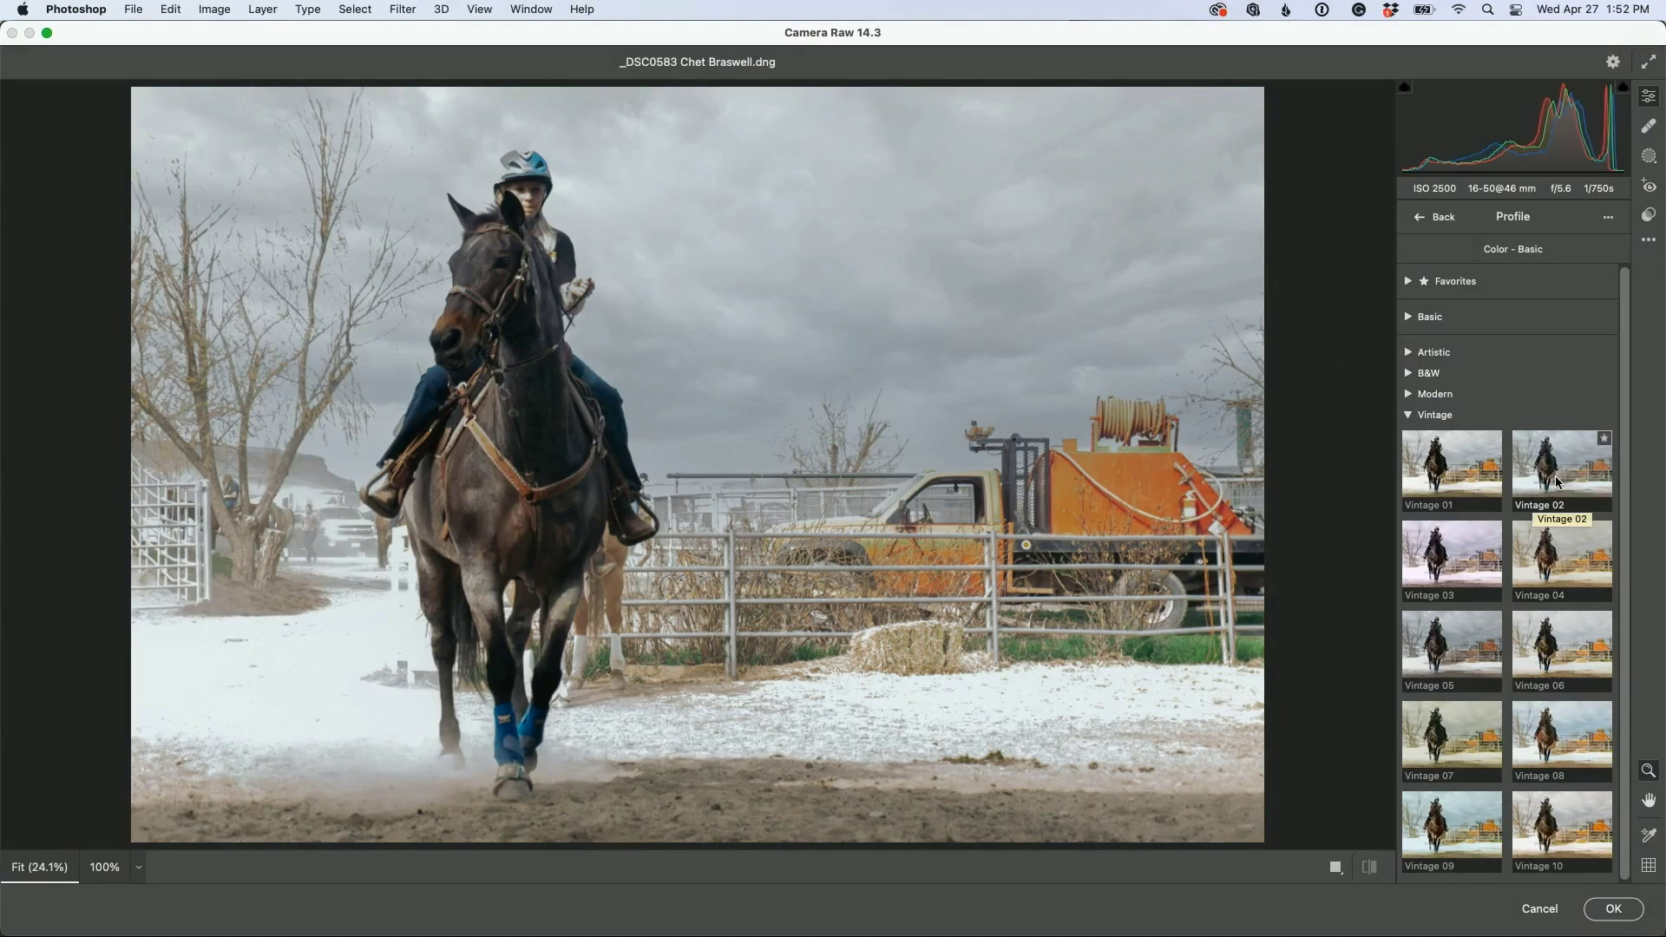
pyautogui.click(1556, 483)
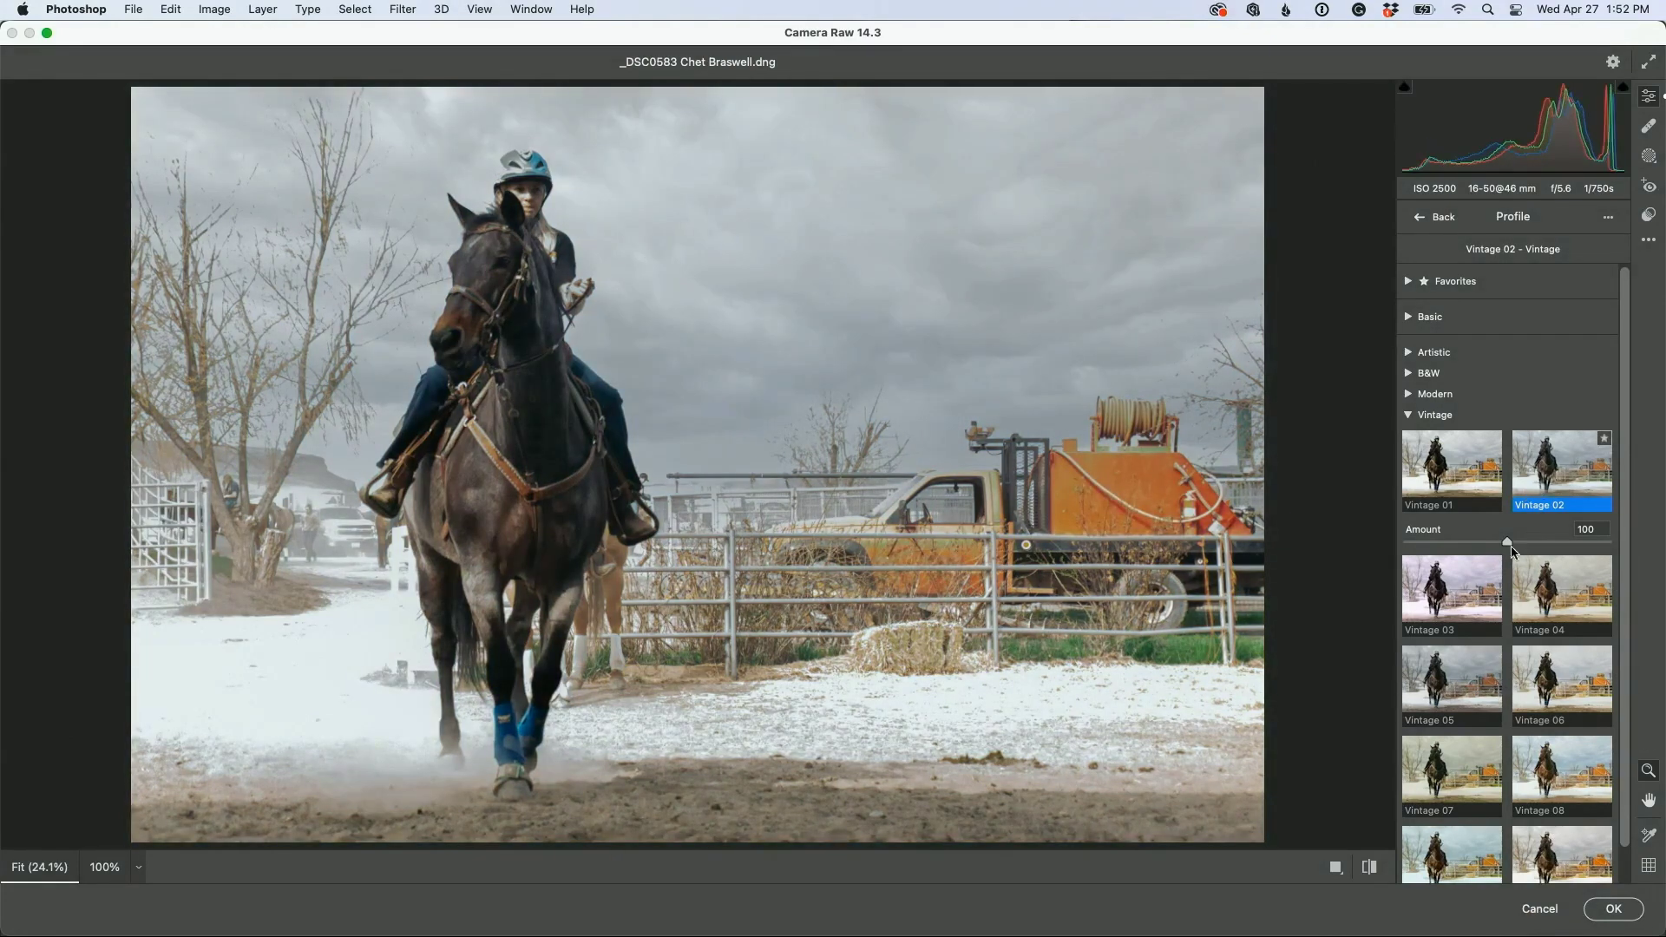
pyautogui.moveTo(1510, 544); pyautogui.dragTo(1511, 542)
# Step: Sharpen with Topaz Sharpen AI's Motion Blur - Very Blurry model, Remove Blur 60, Suppress Noise 62
pyautogui.click(1614, 908)
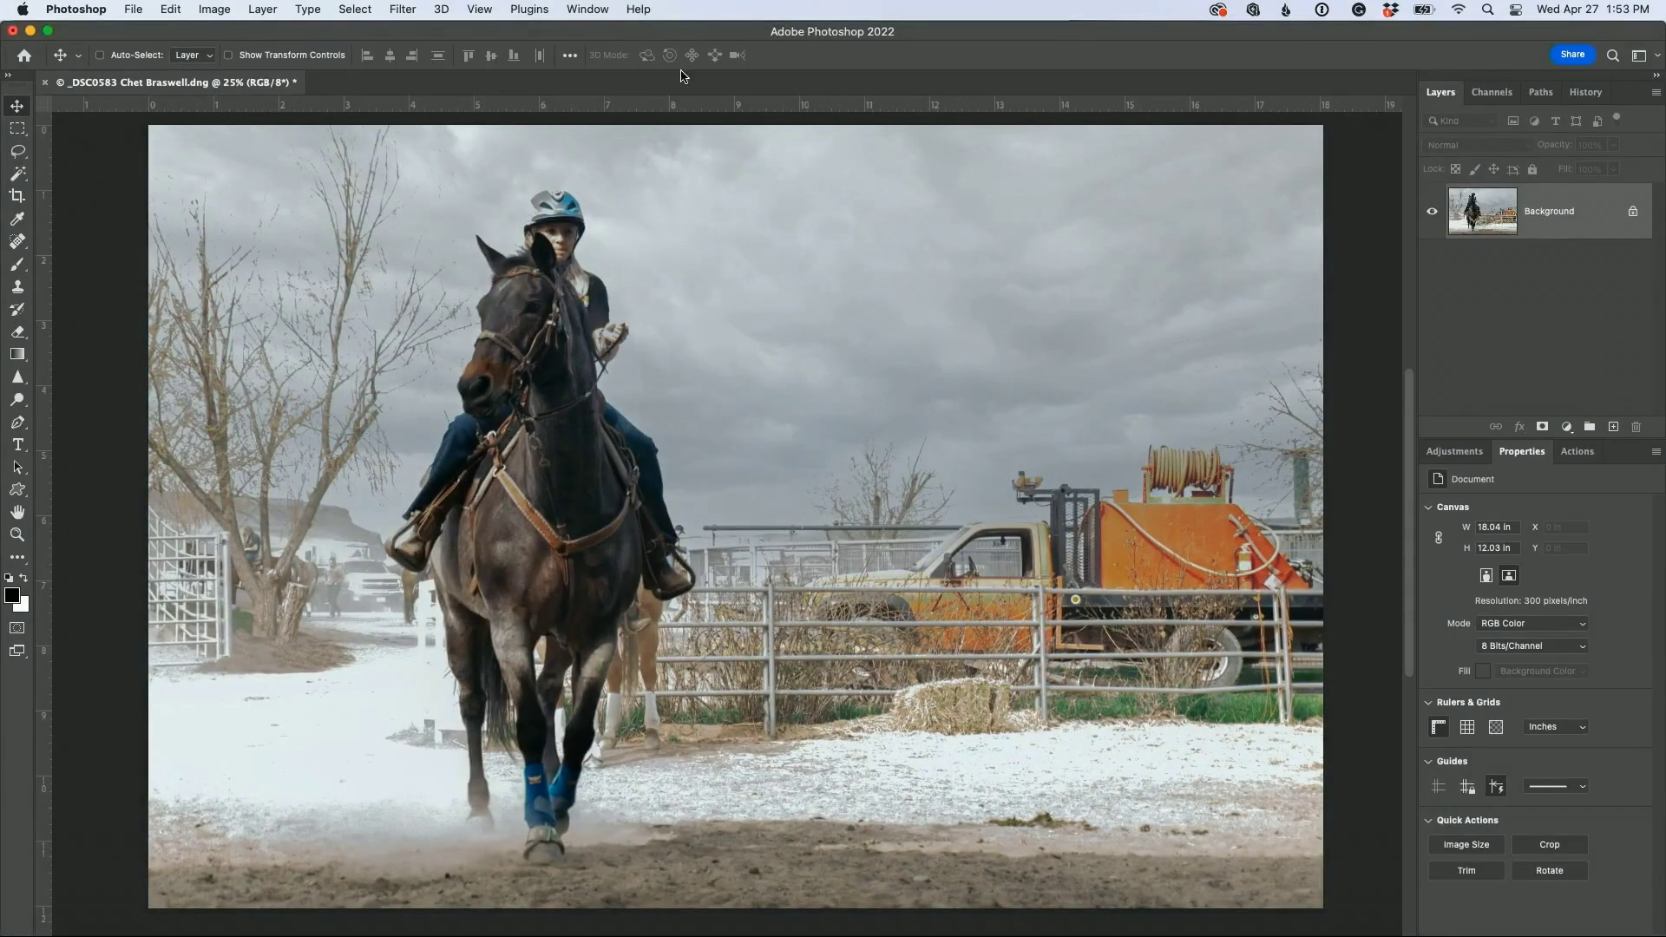
pyautogui.click(401, 11)
pyautogui.moveTo(521, 436)
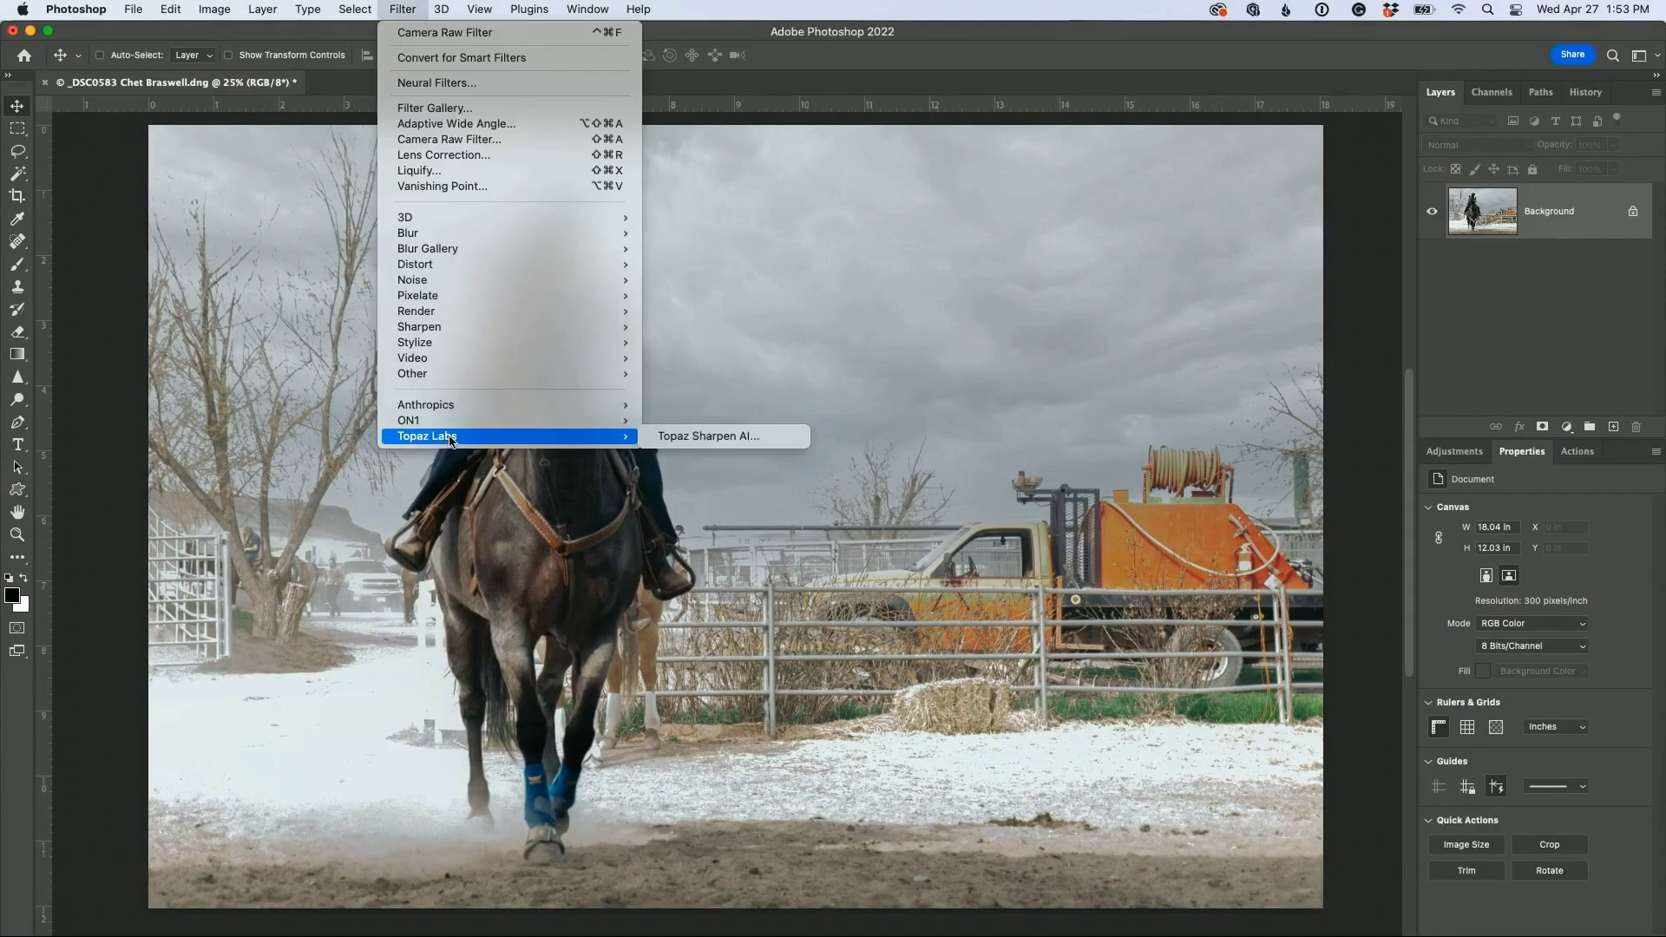
pyautogui.click(705, 440)
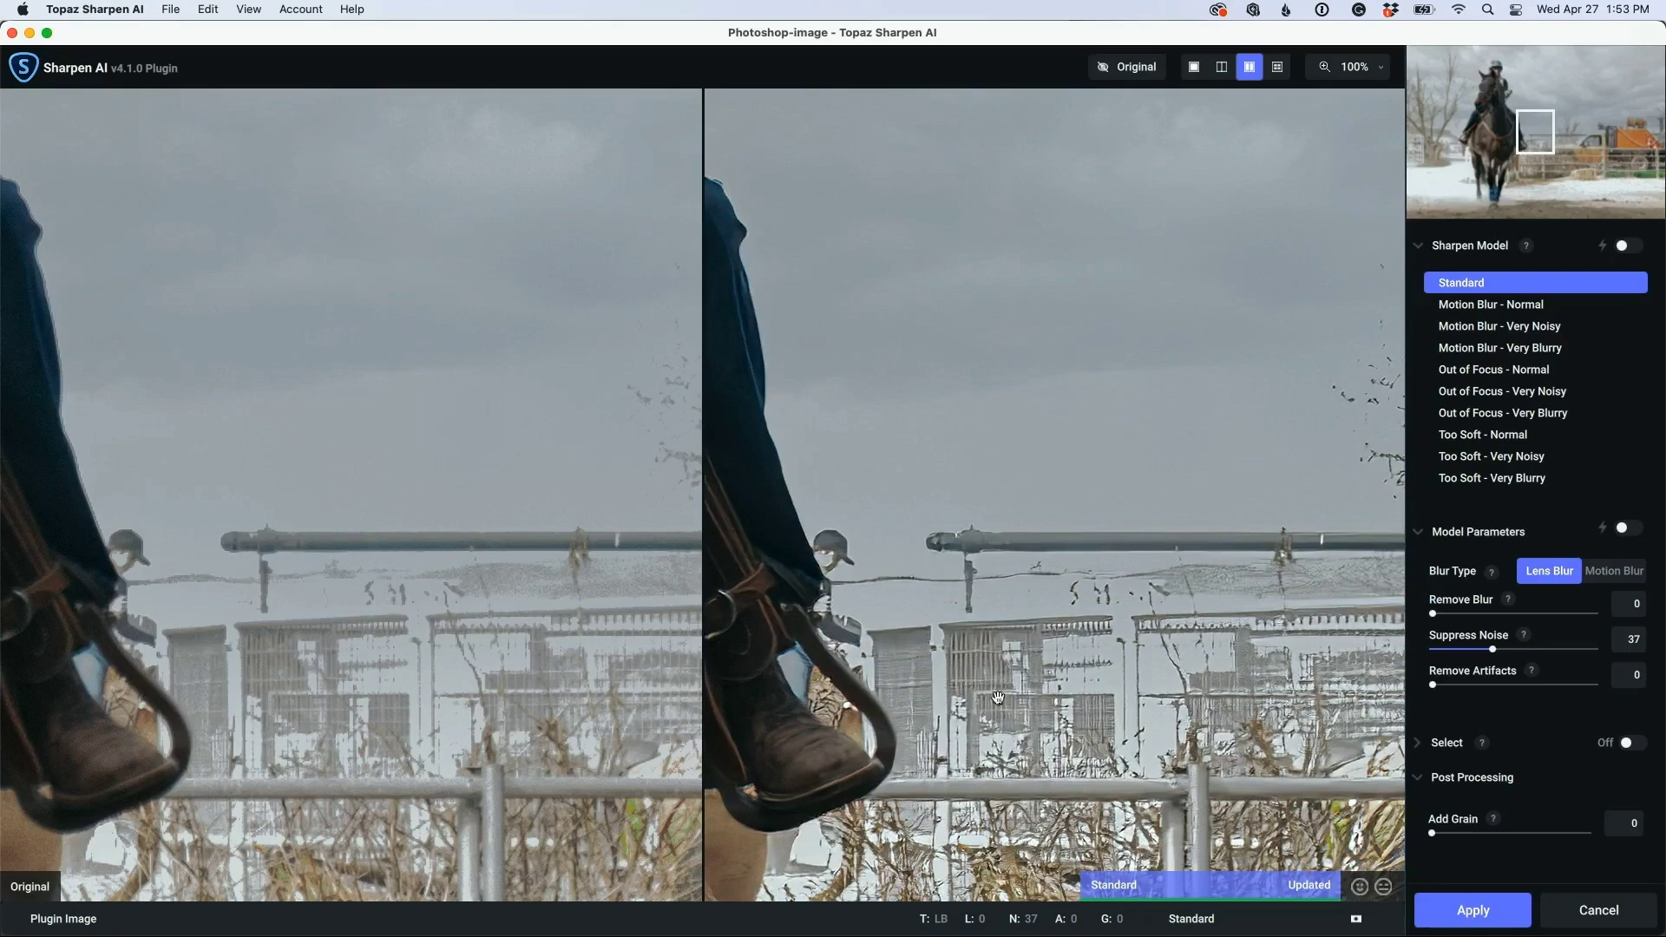
pyautogui.moveTo(994, 699); pyautogui.dragTo(1296, 664)
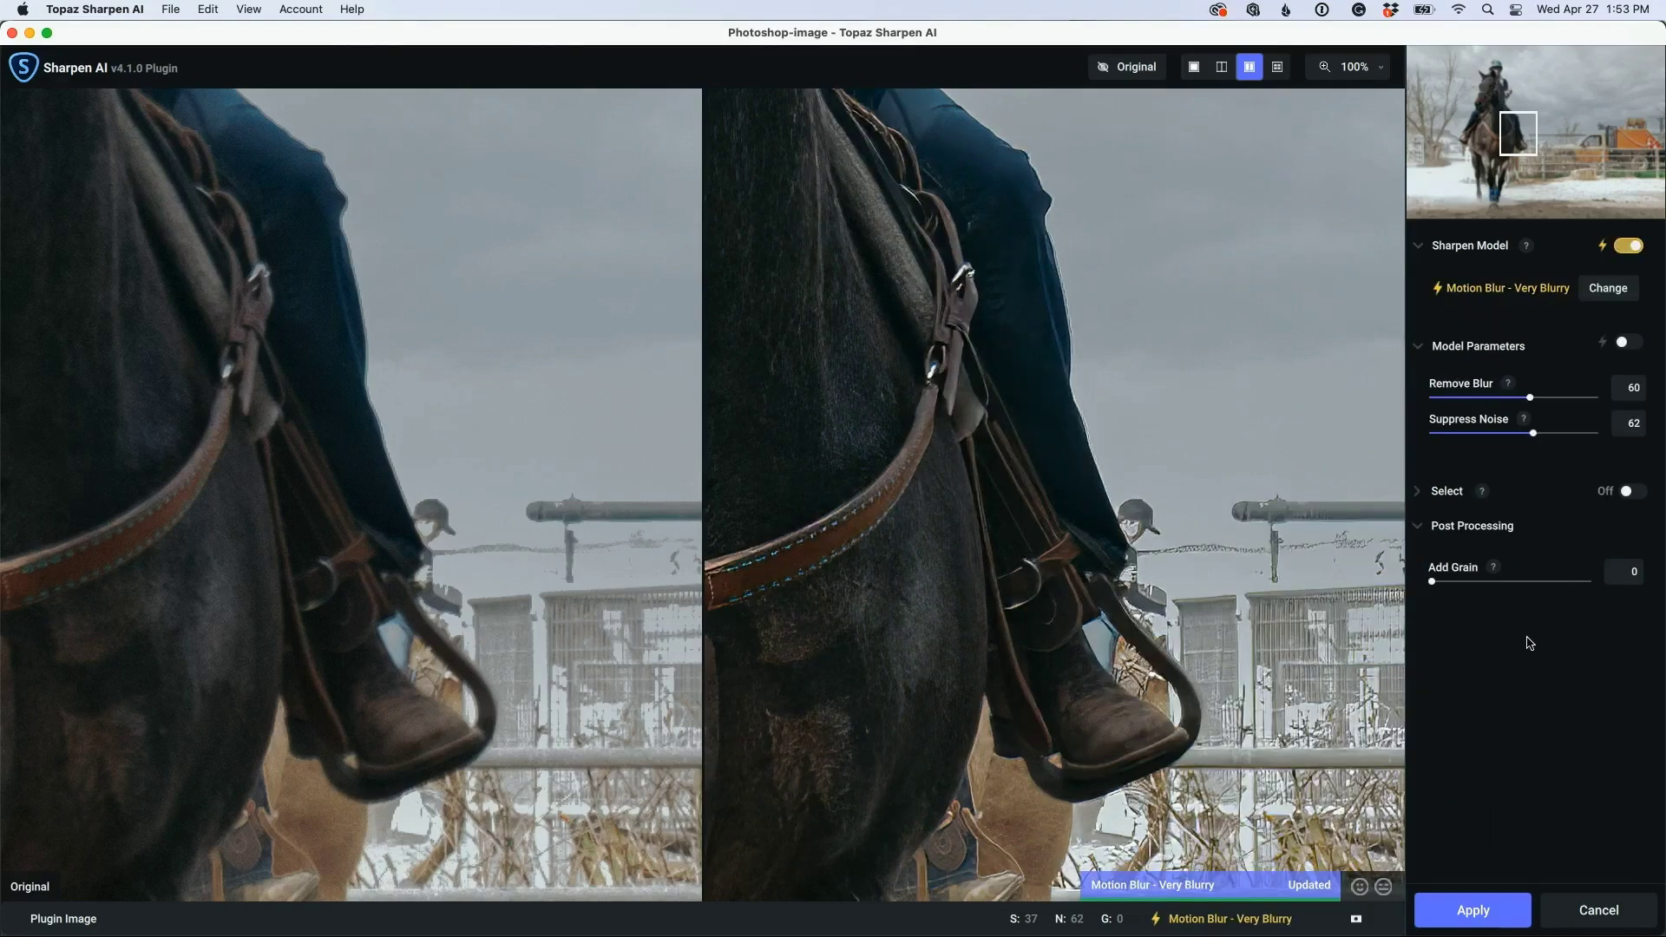
pyautogui.click(1480, 912)
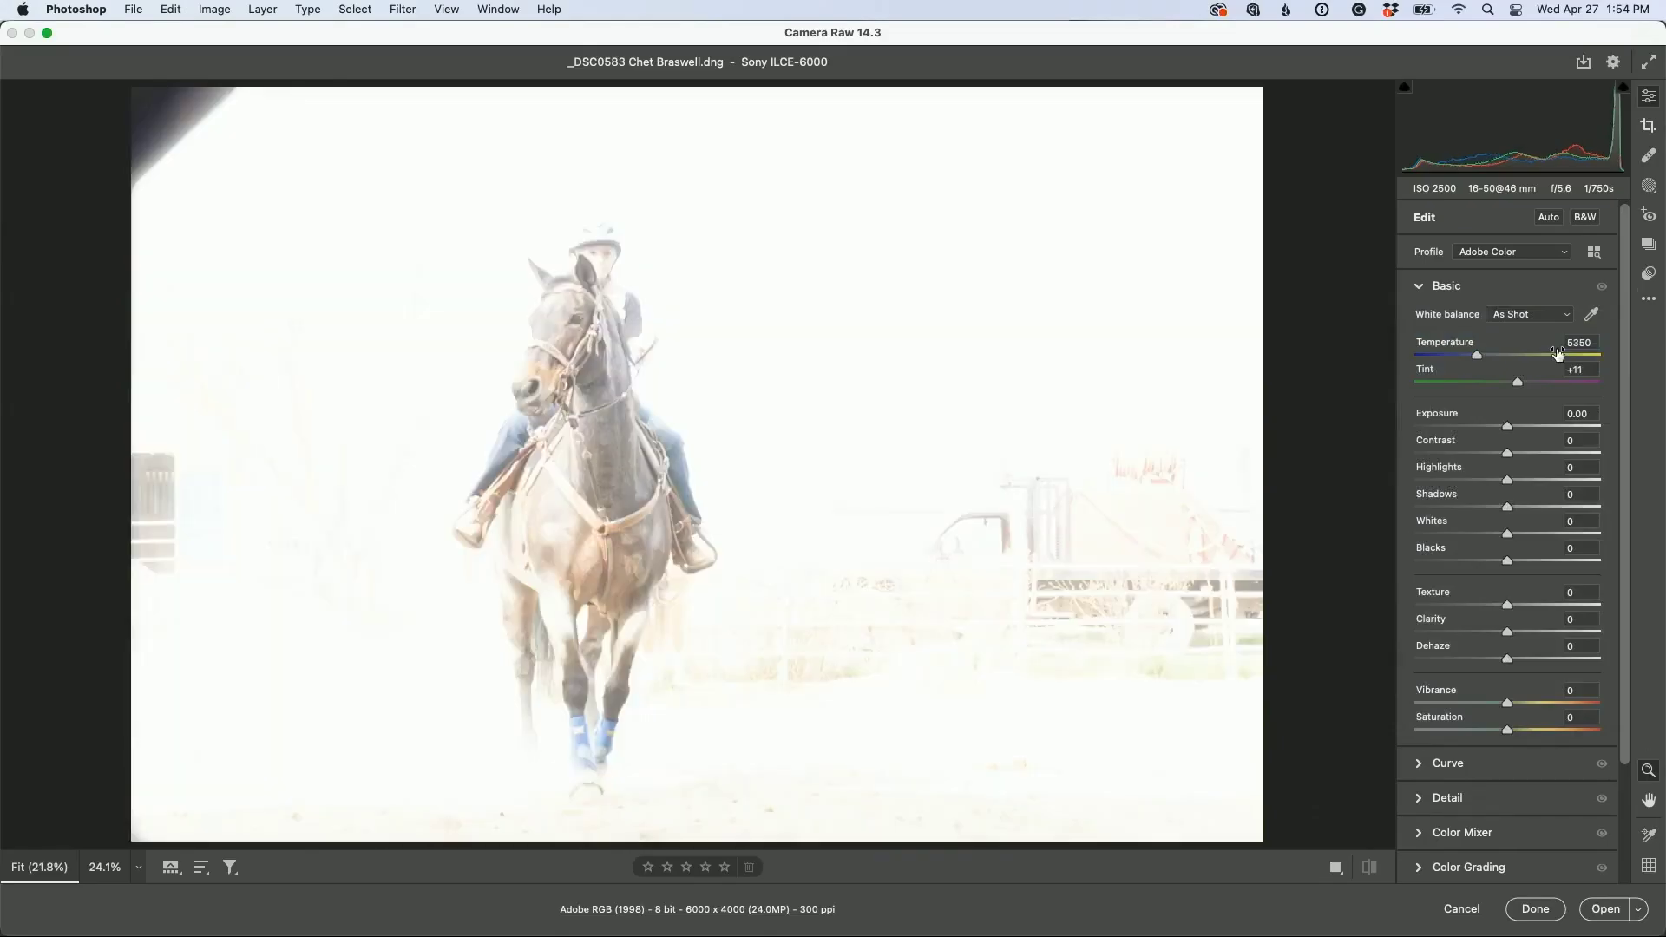
# Step: Open the original raw photo as a second document and switch between it and the edit
pyautogui.click(1607, 908)
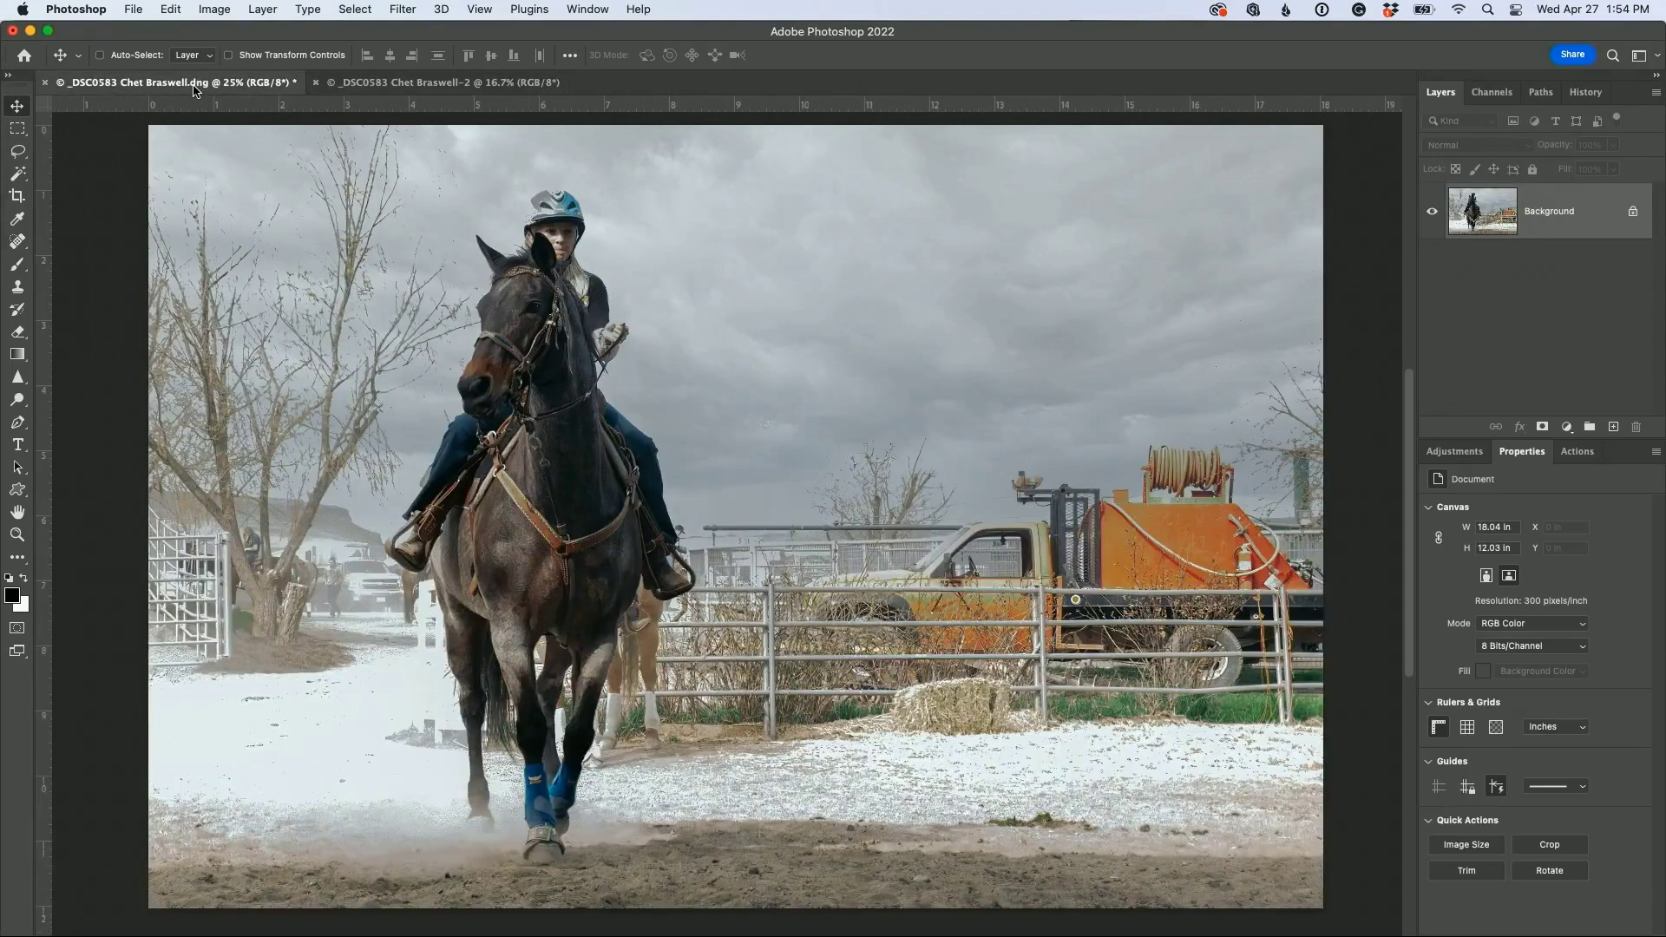
pyautogui.click(400, 83)
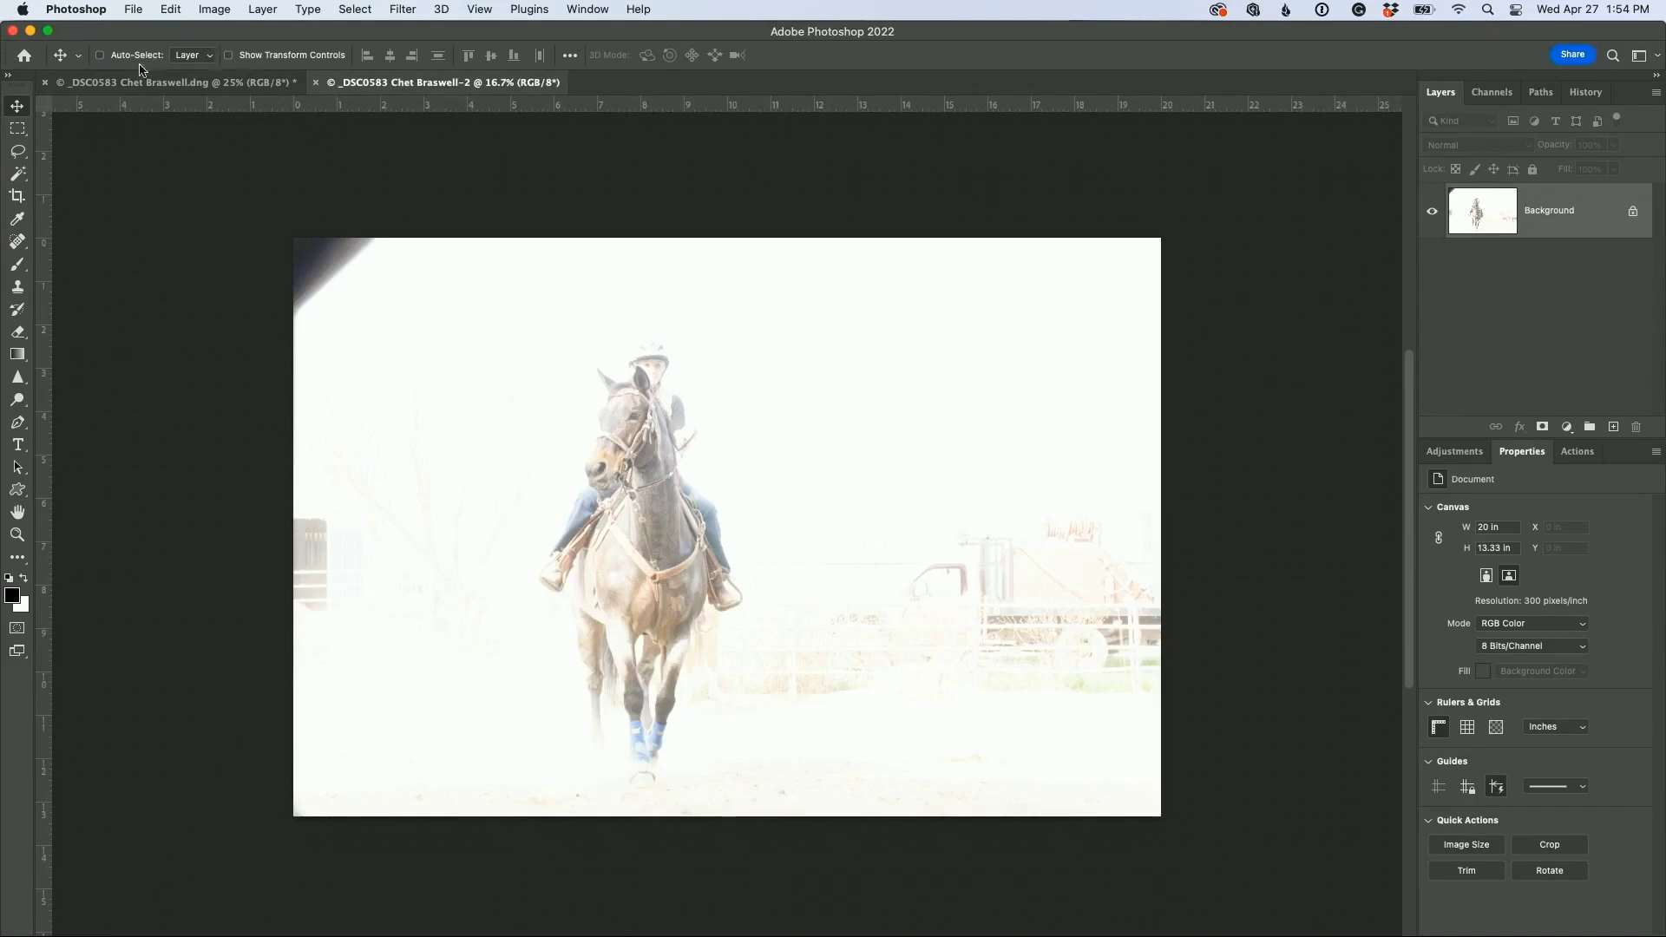
pyautogui.click(191, 84)
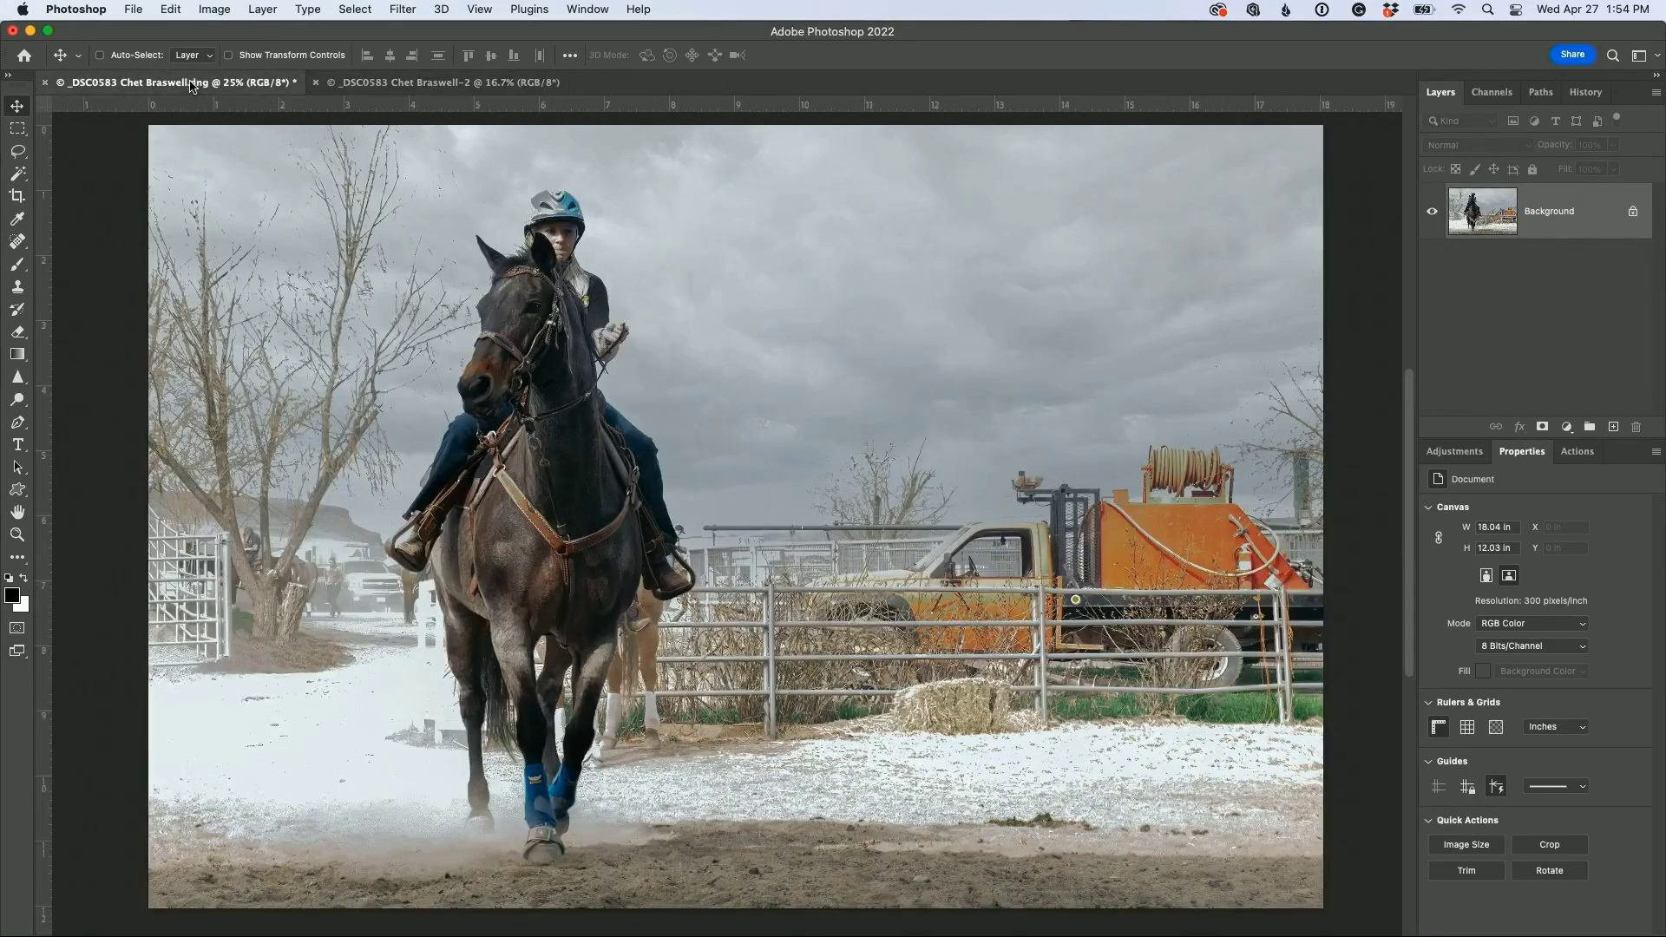
pyautogui.click(394, 82)
pyautogui.click(267, 83)
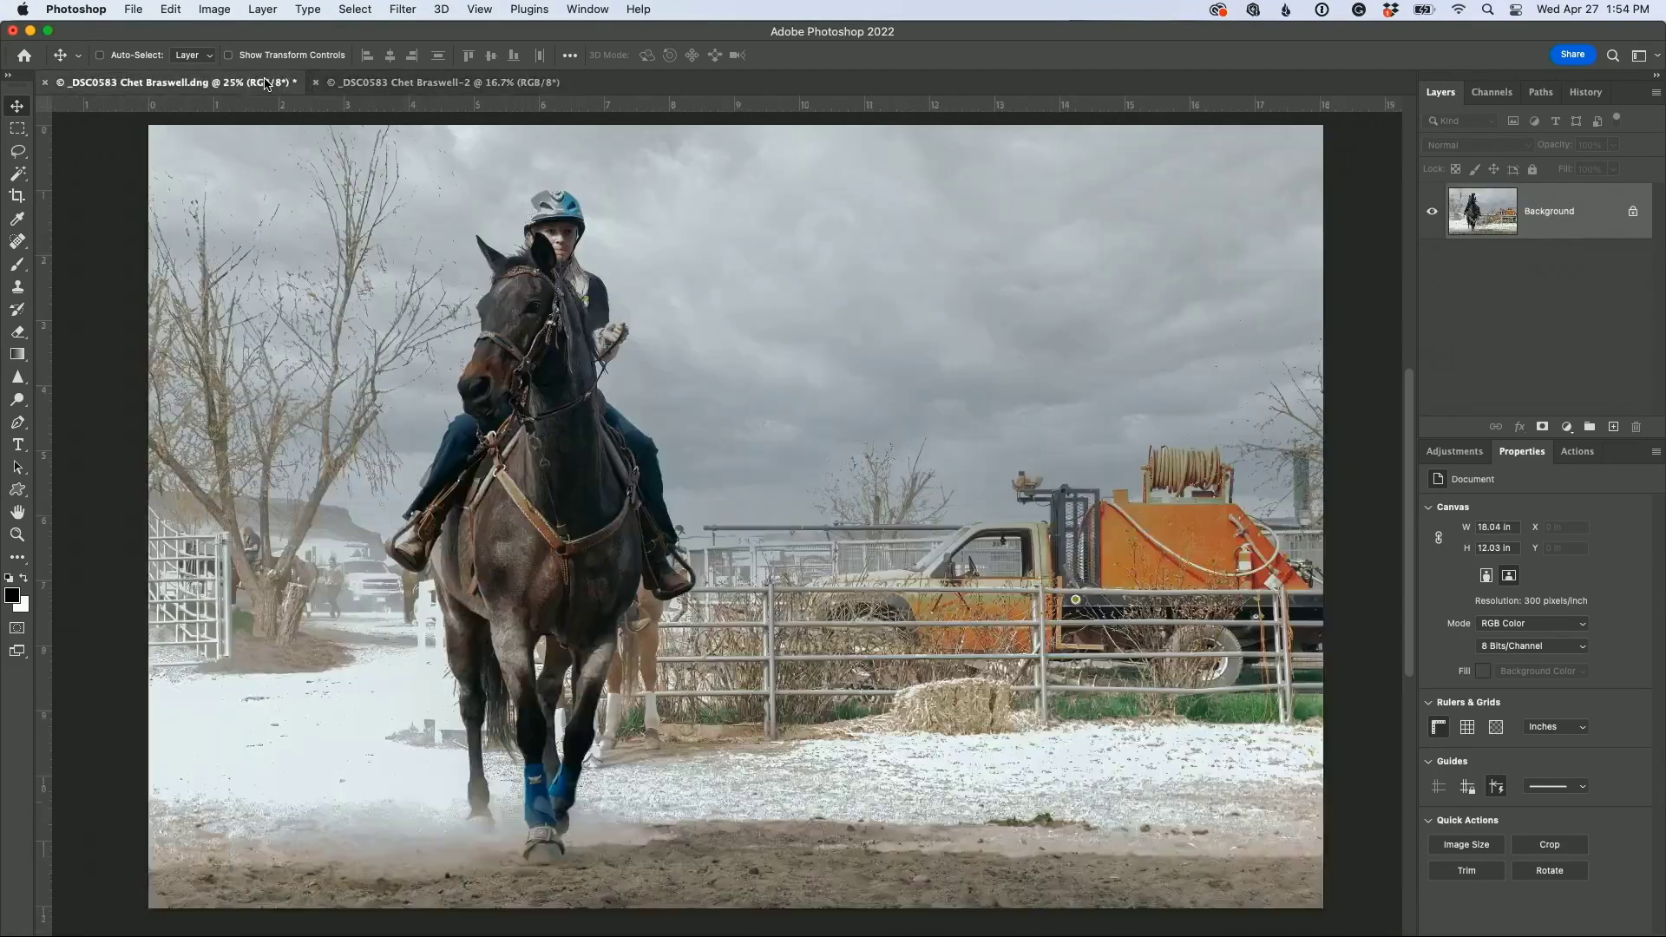